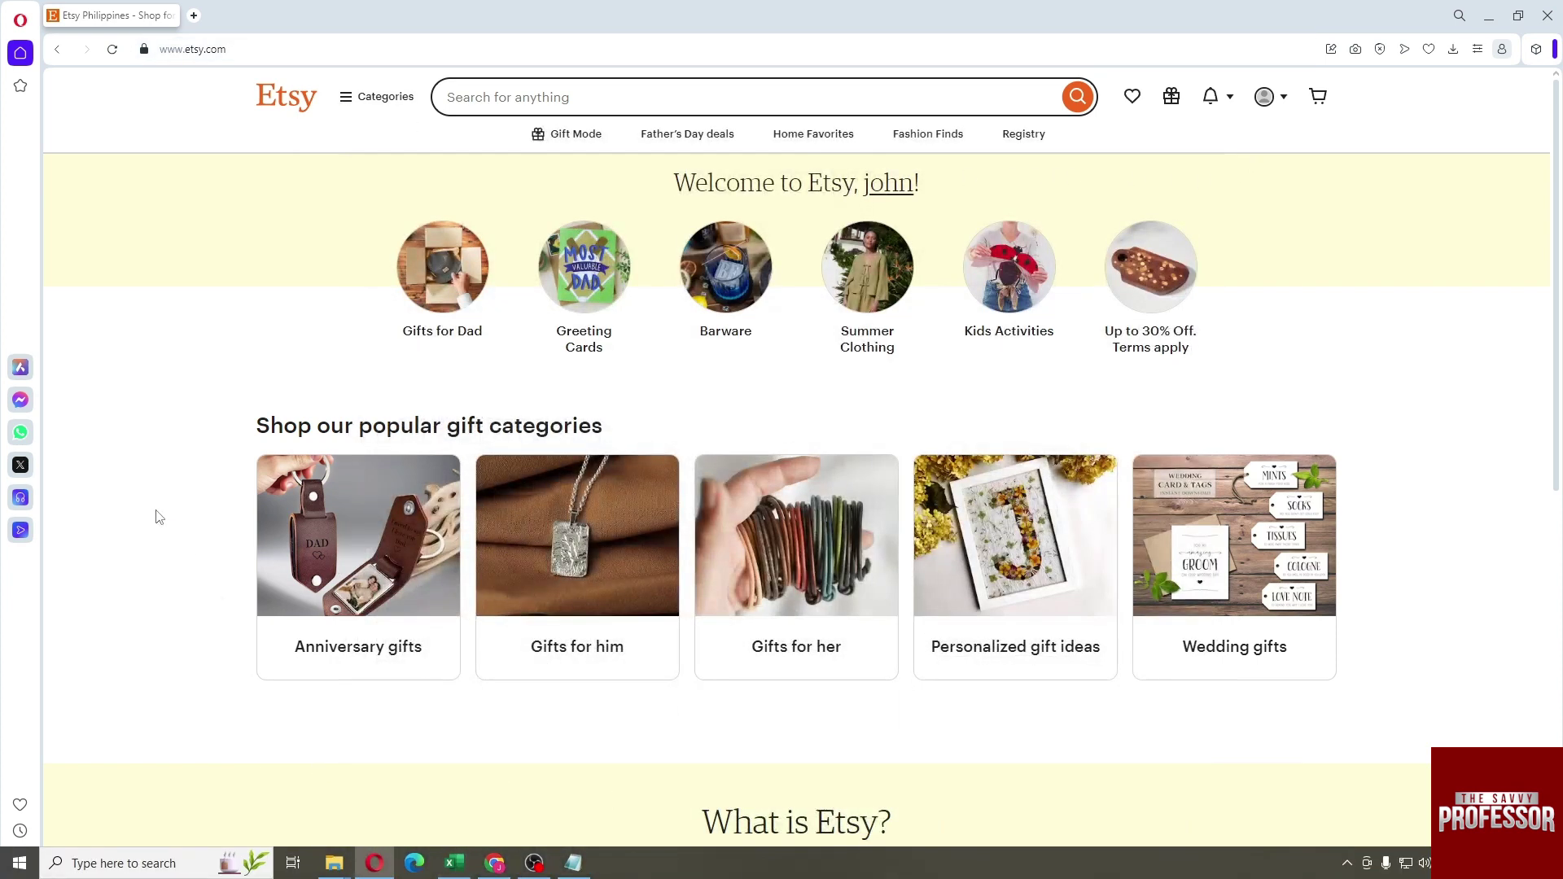
# Open the account menu from the profile icon on the Etsy home page
pyautogui.click(1281, 100)
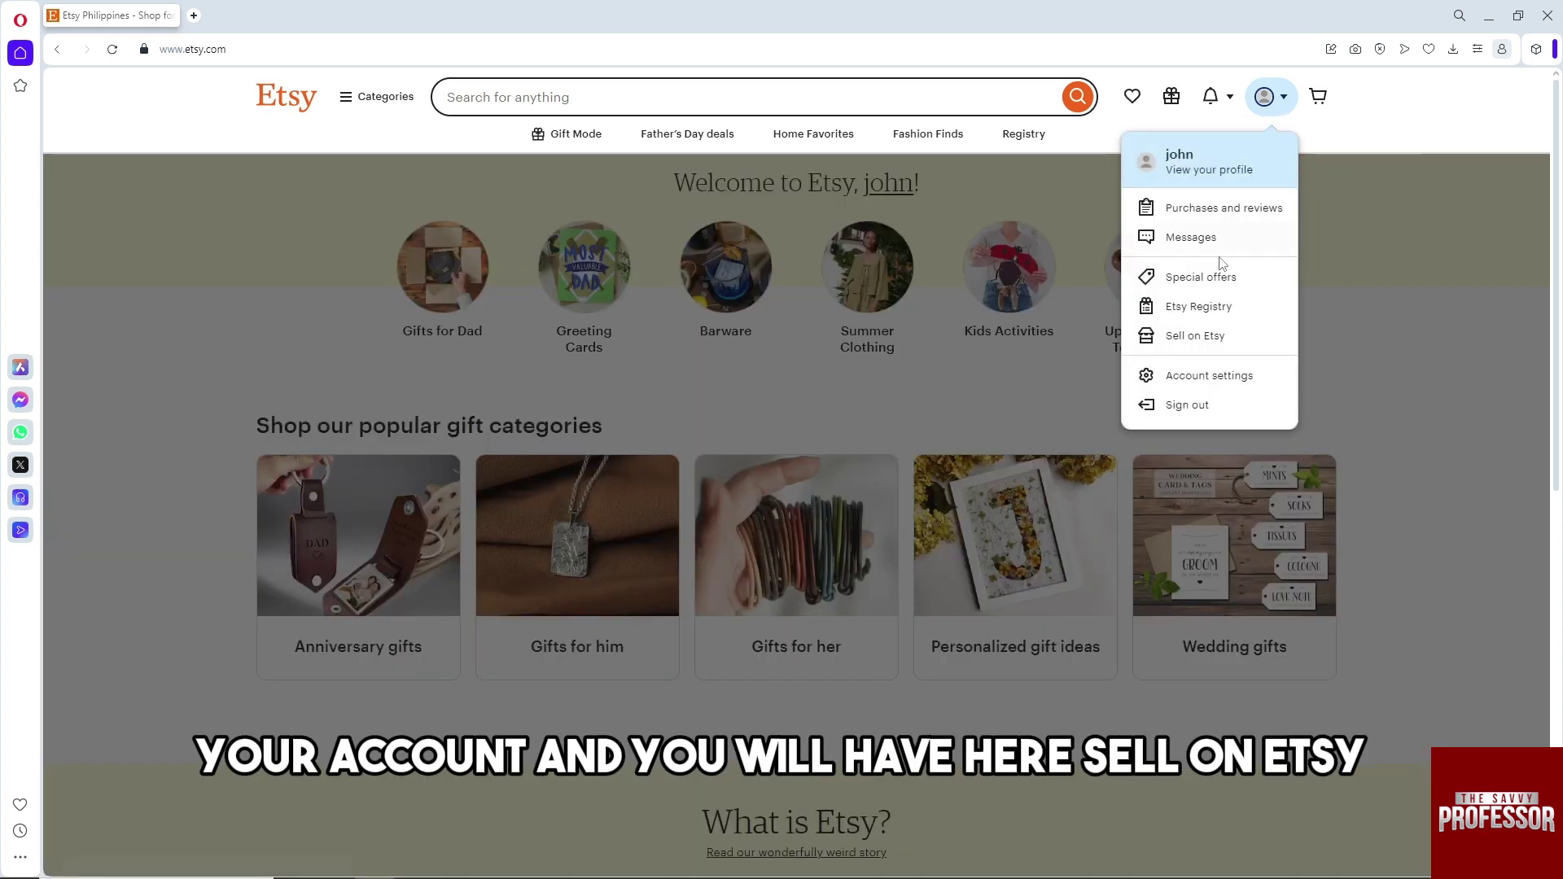
# Go to Sell on Etsy and start the seller sign-up at the onboarding welcome screen
pyautogui.click(1190, 341)
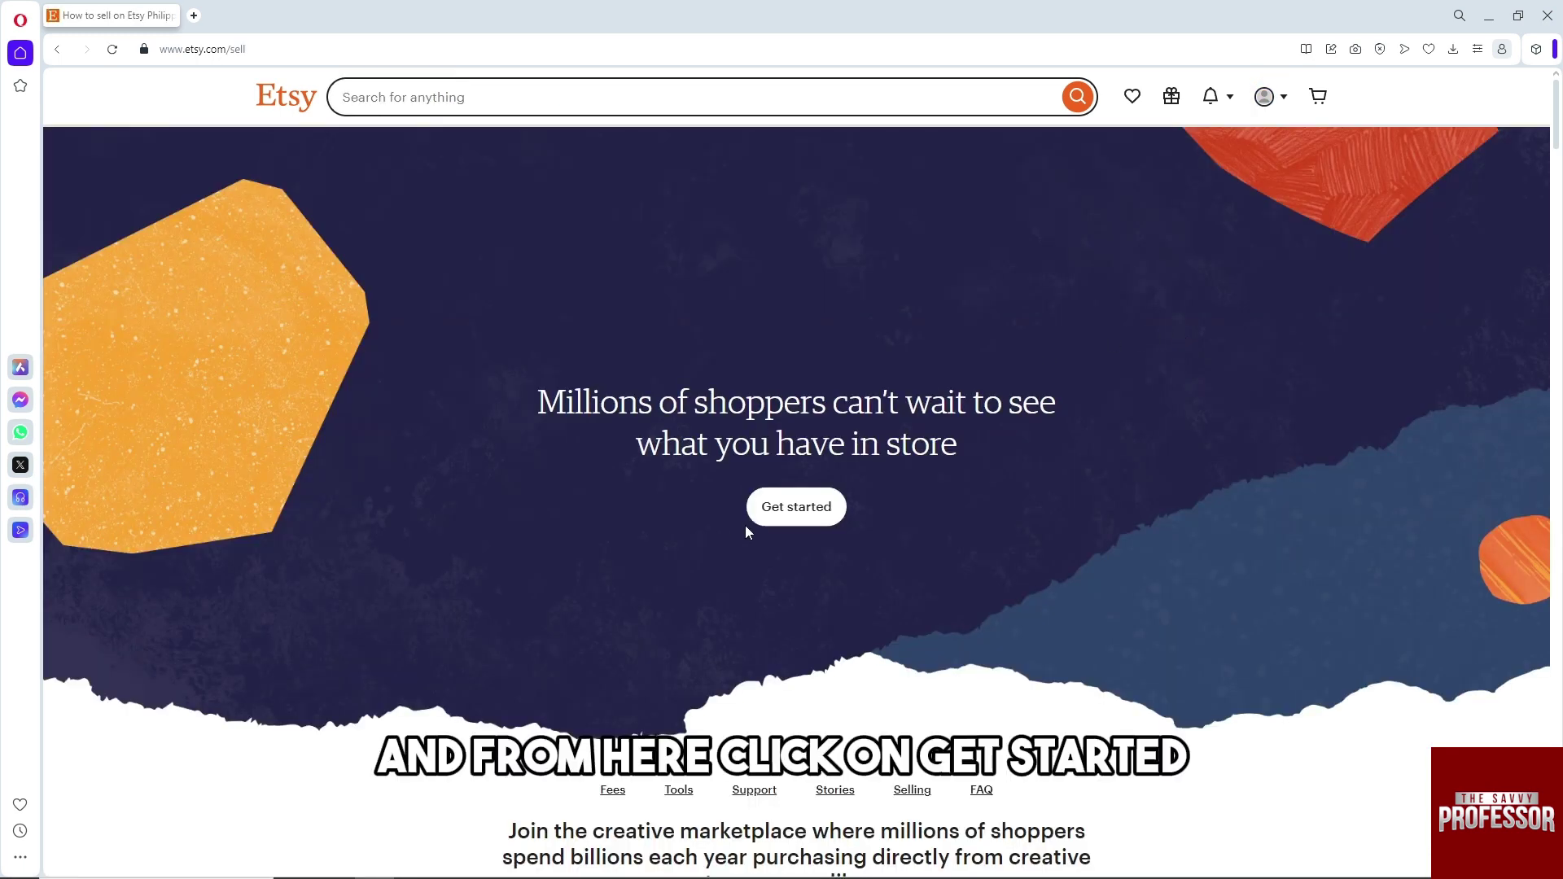
pyautogui.click(803, 513)
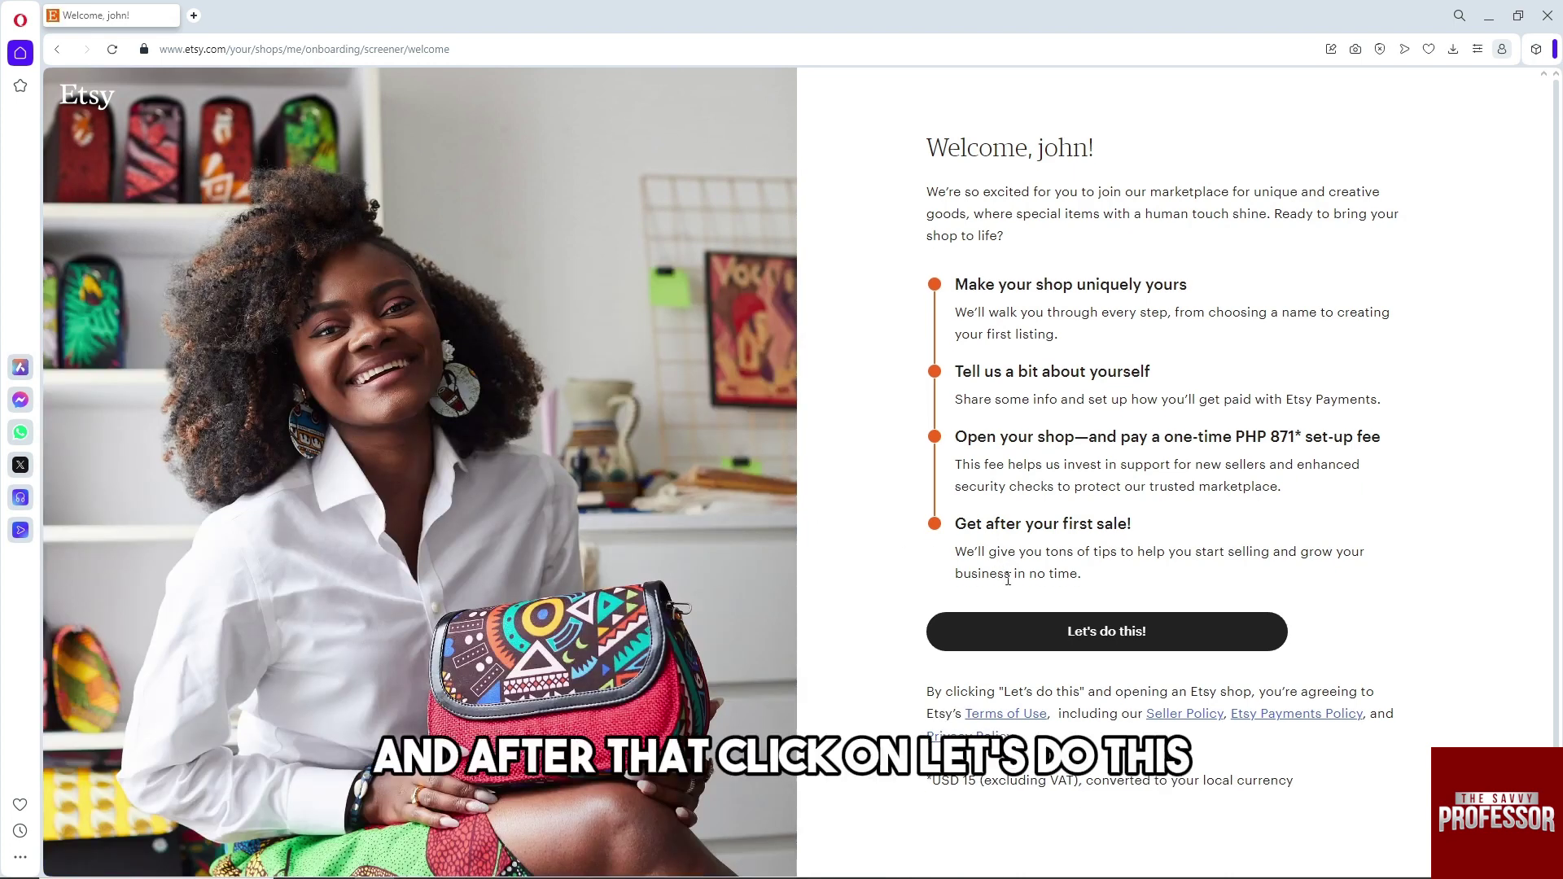
# Begin shop setup and answer that you're mainly here to explore
pyautogui.click(1018, 639)
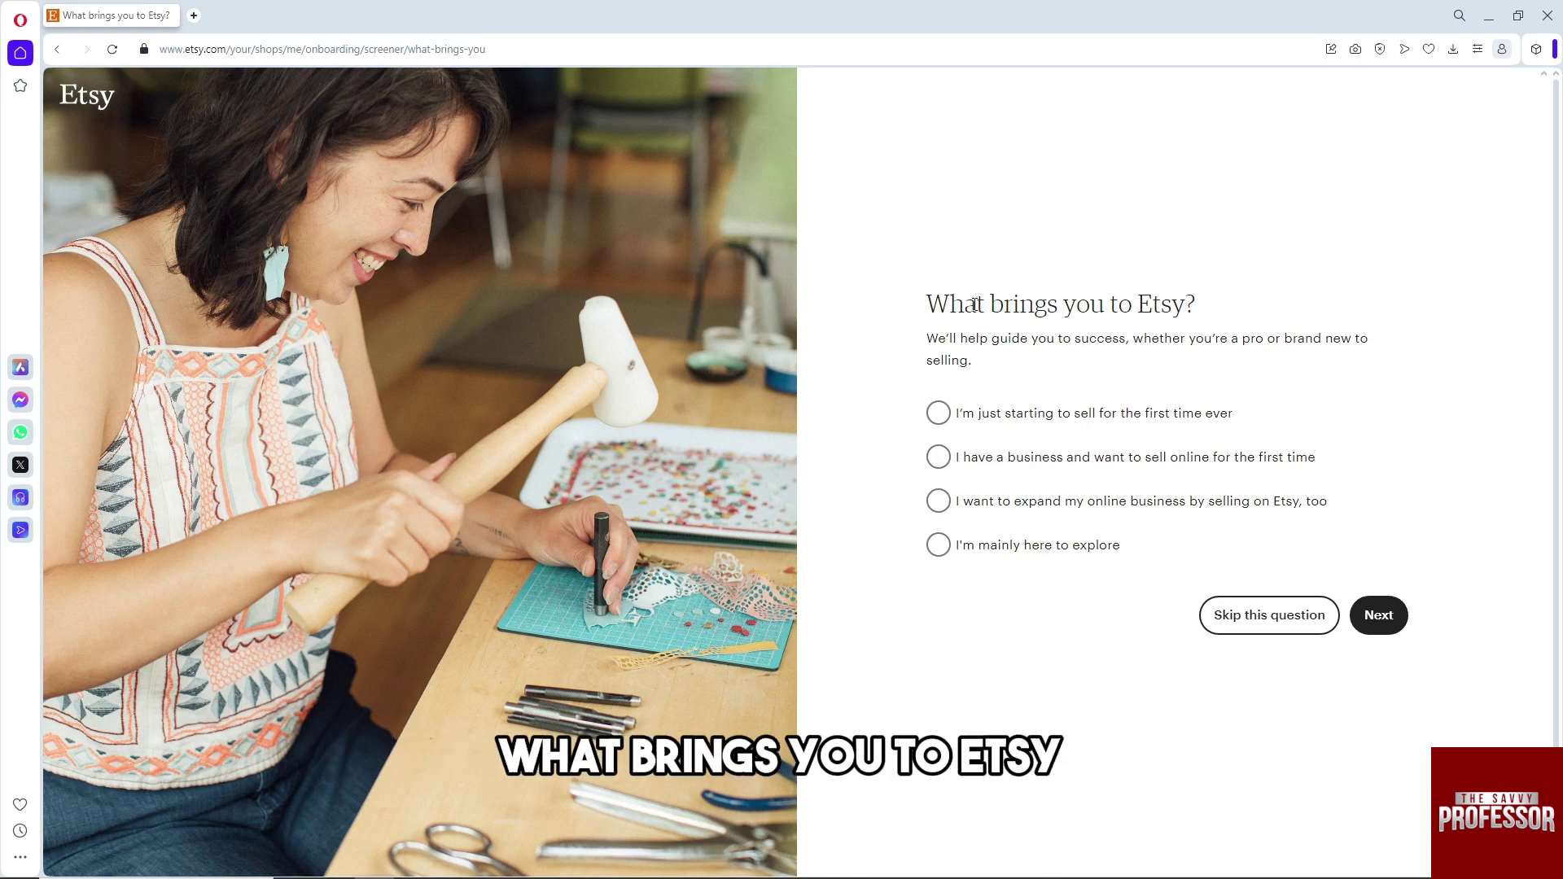
pyautogui.click(1031, 552)
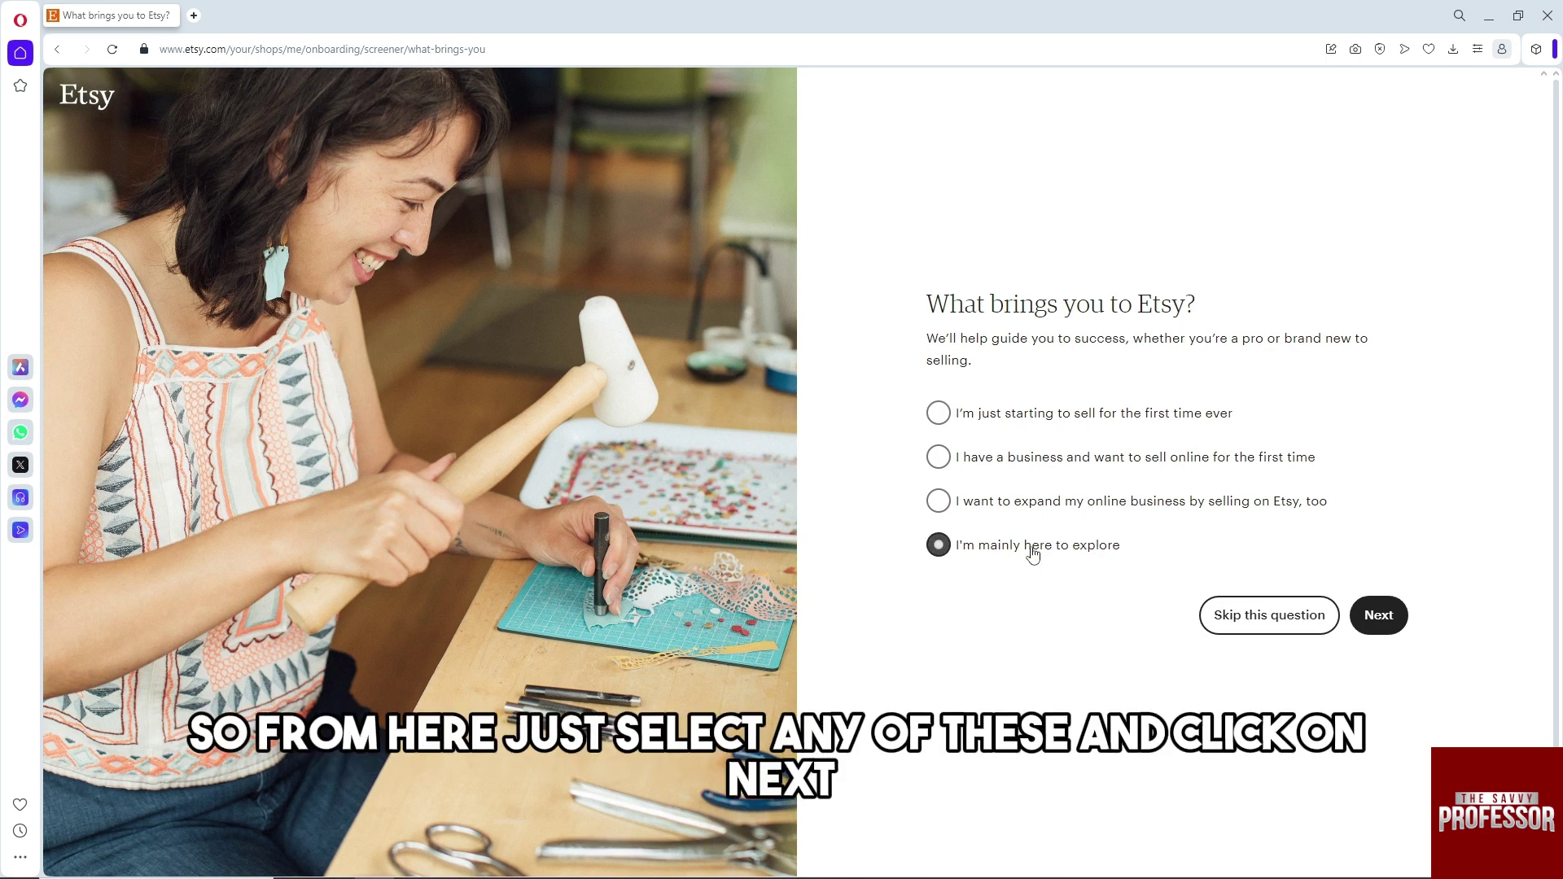
pyautogui.click(1375, 621)
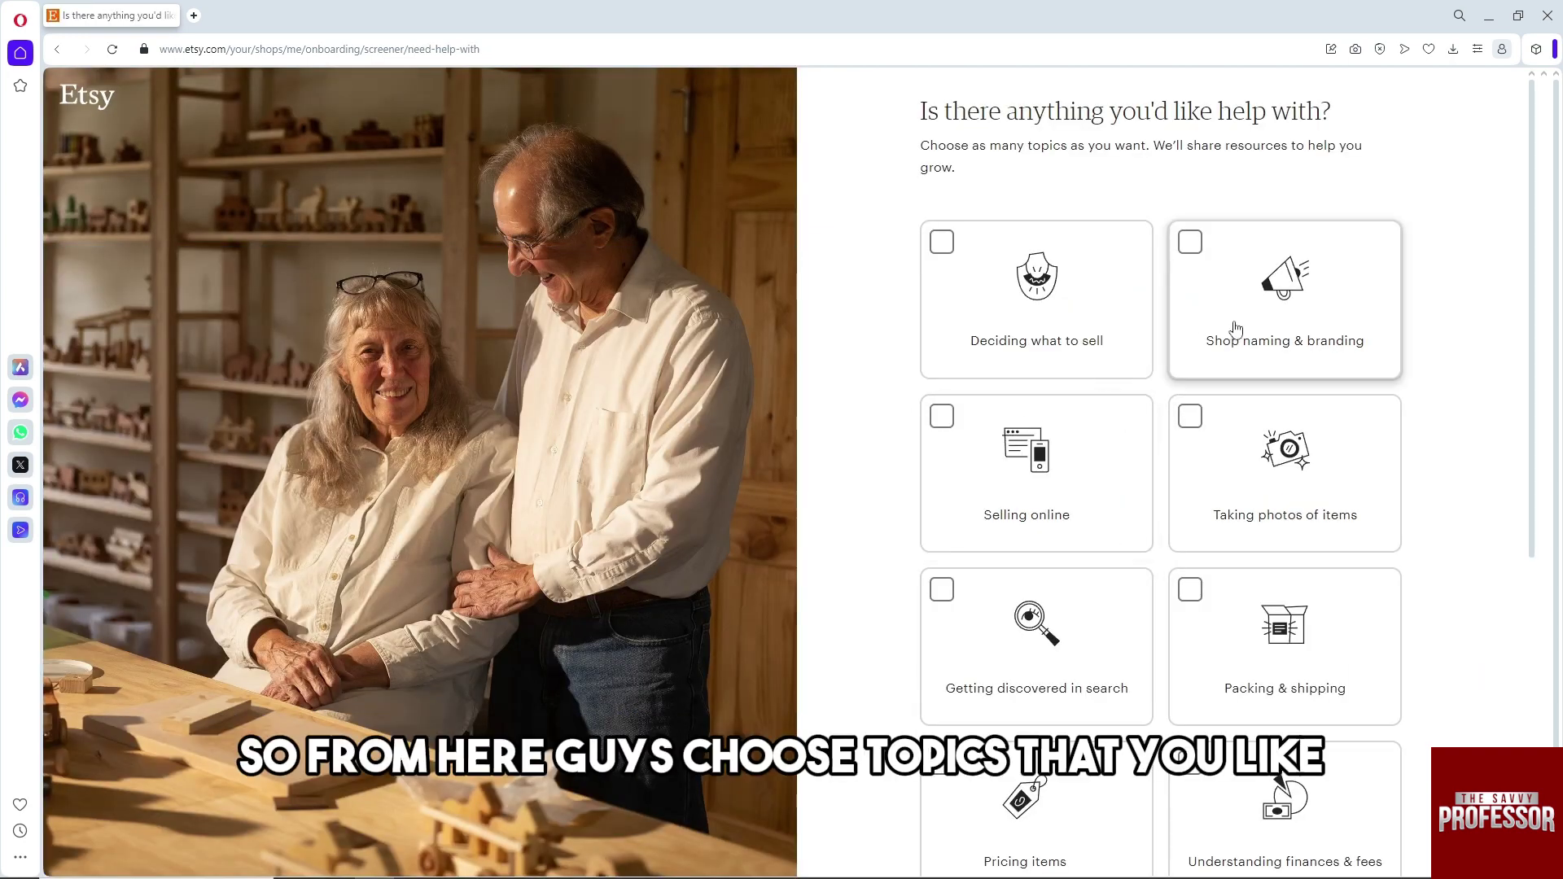
# Ask for help with deciding what to sell and selling online, and submit
pyautogui.click(942, 243)
pyautogui.click(942, 414)
pyautogui.scroll(-4, 1210, 475)
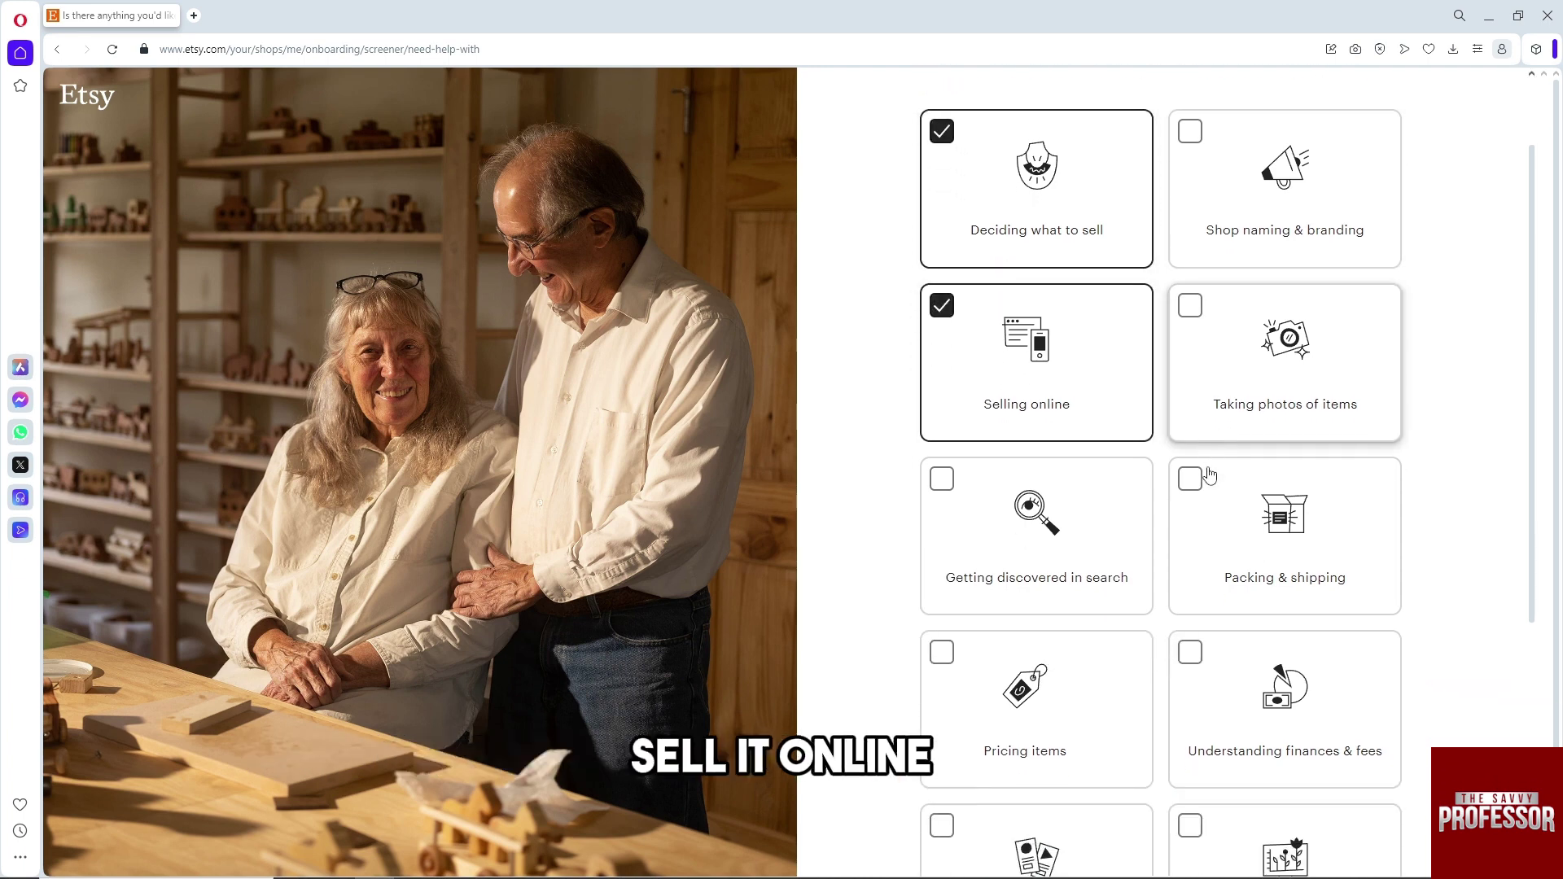
pyautogui.scroll(-2, 1205, 472)
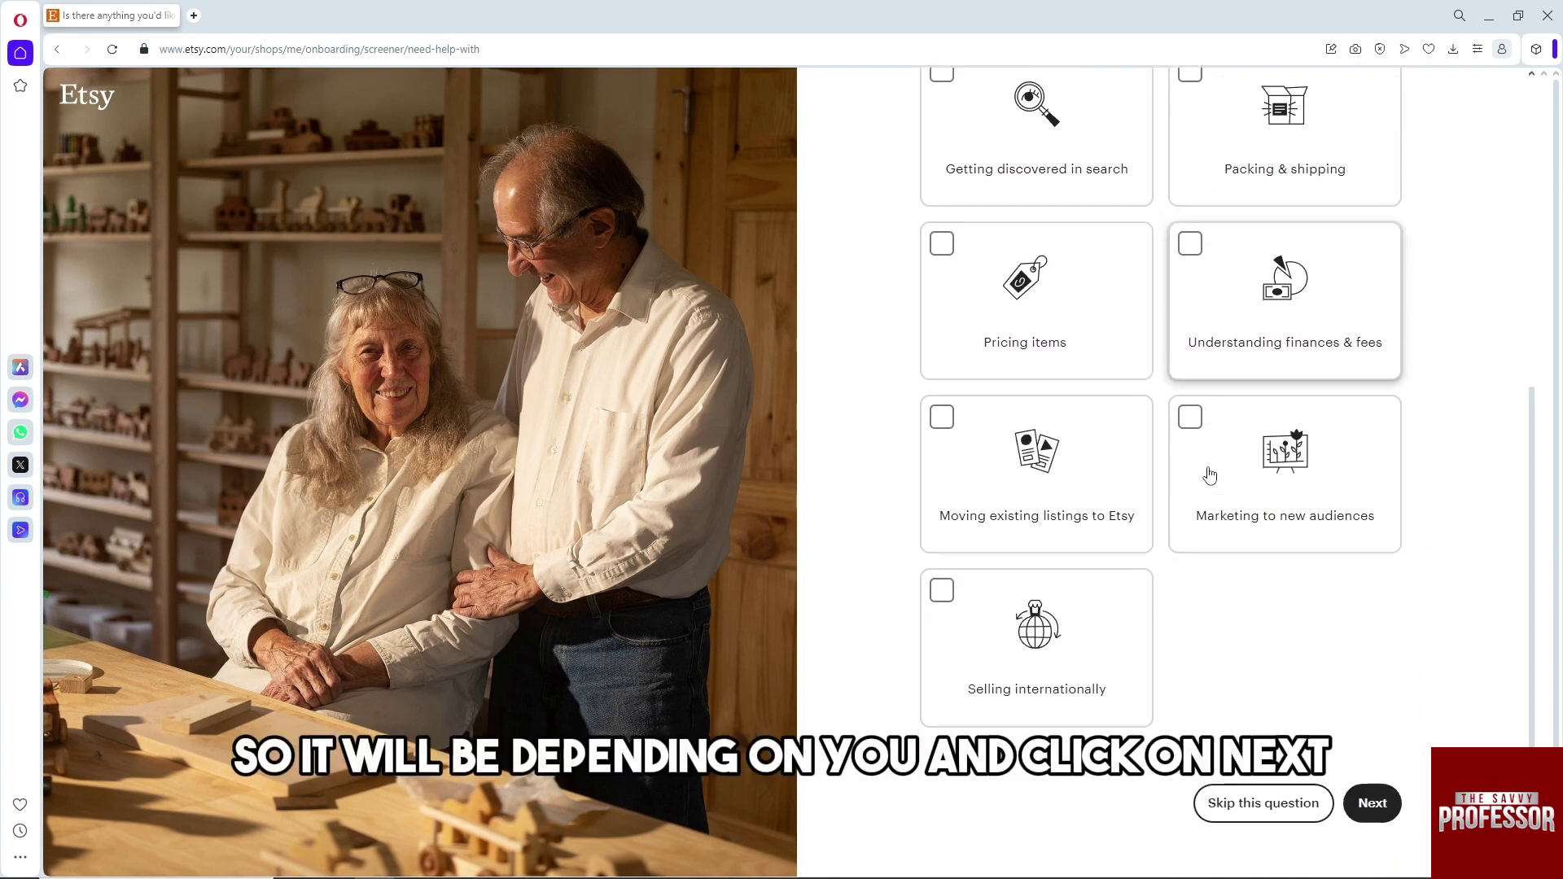
pyautogui.click(1387, 800)
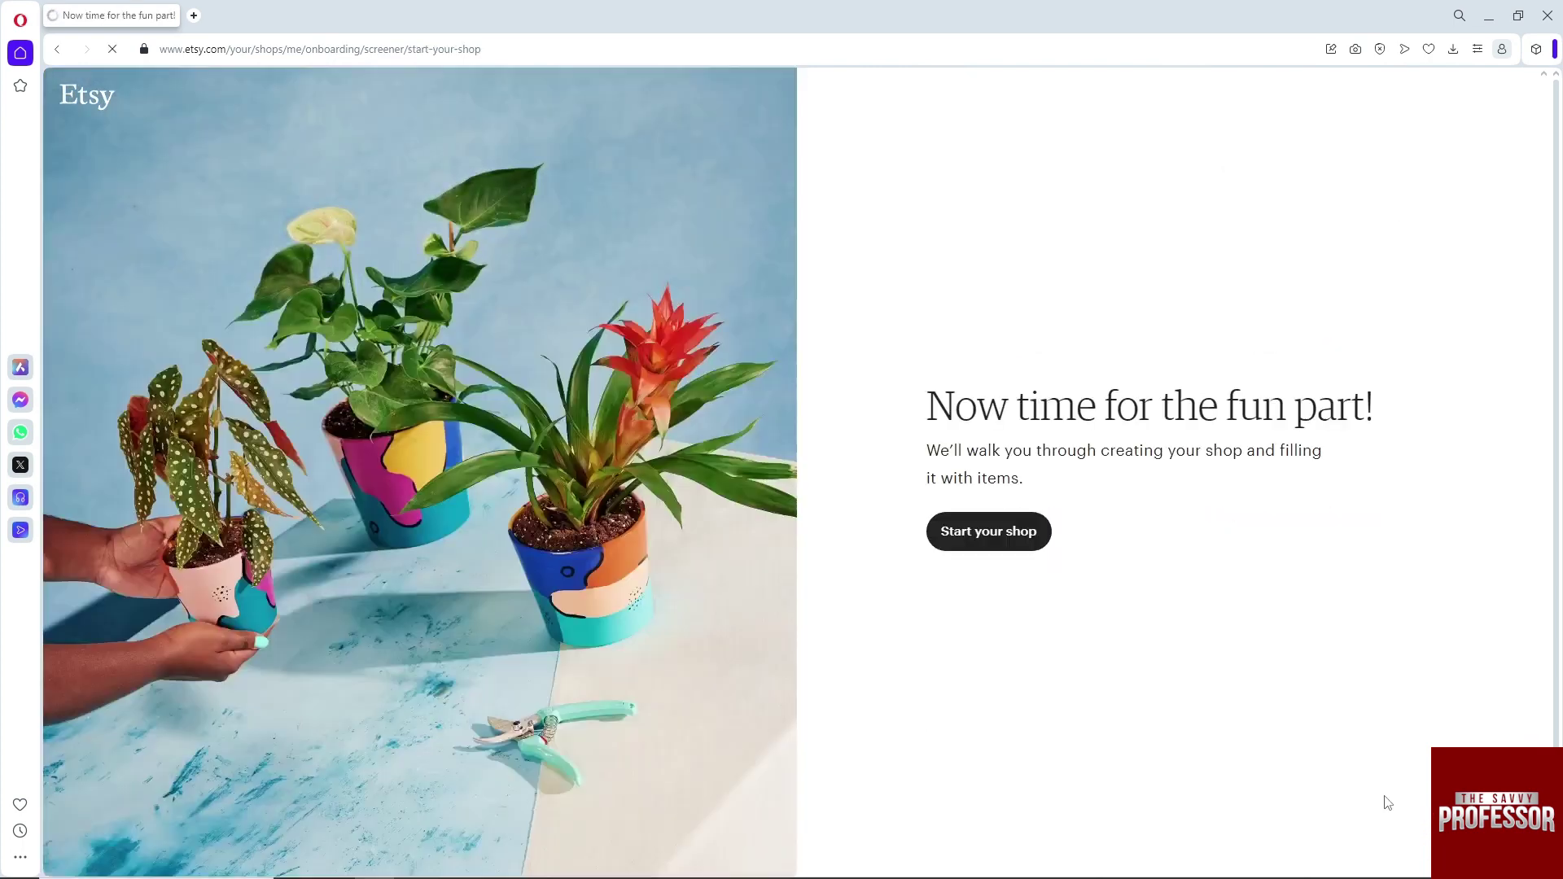
# Start the shop and save English, Philippines and Philippine Peso as shop preferences
pyautogui.click(1008, 551)
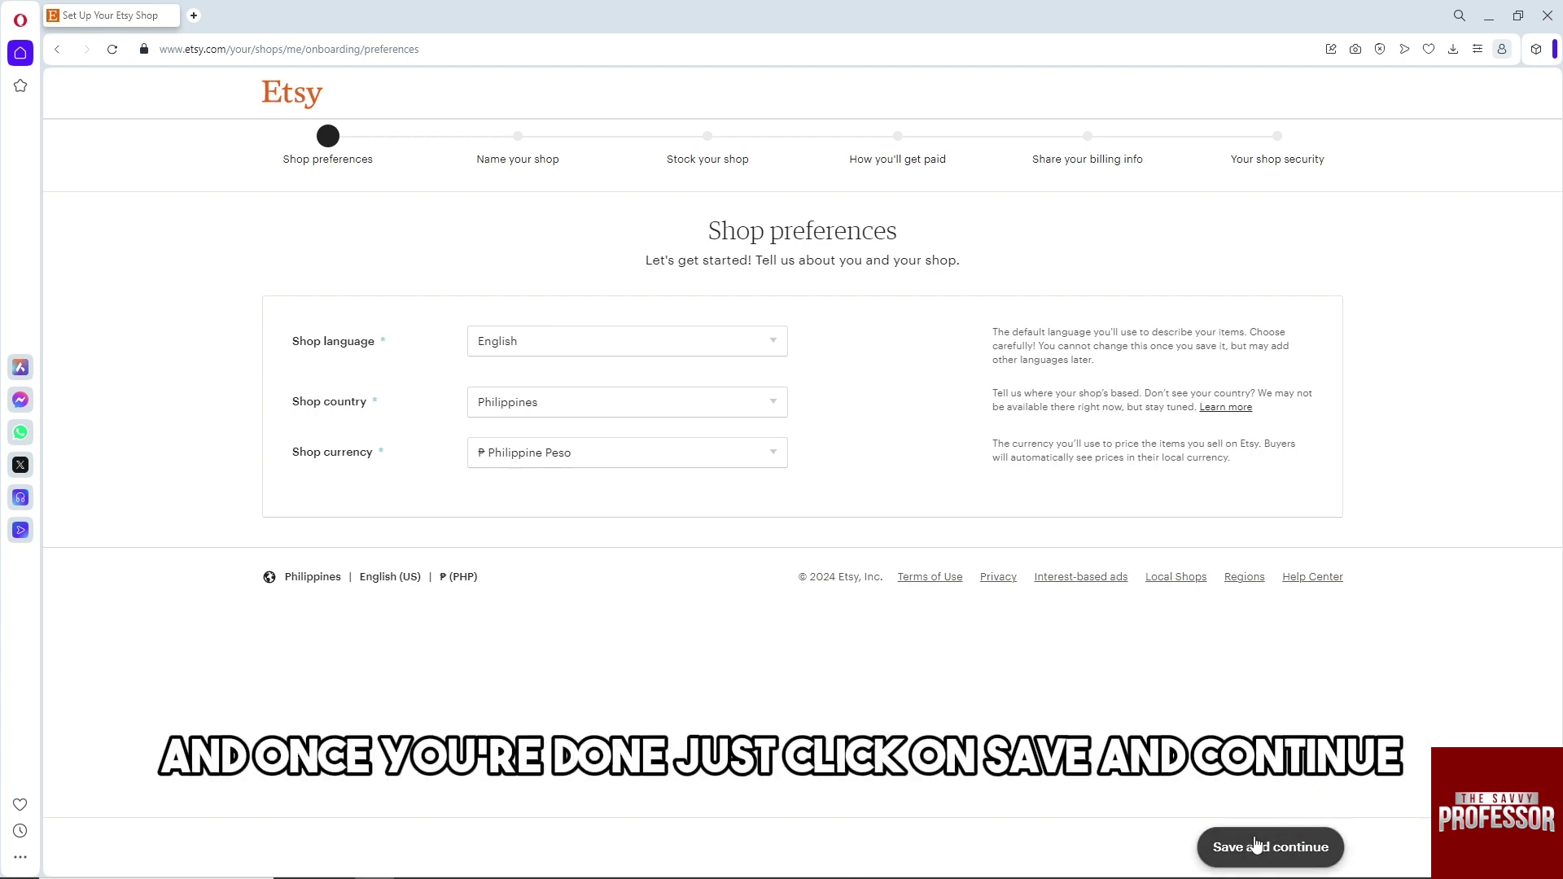
pyautogui.click(1256, 846)
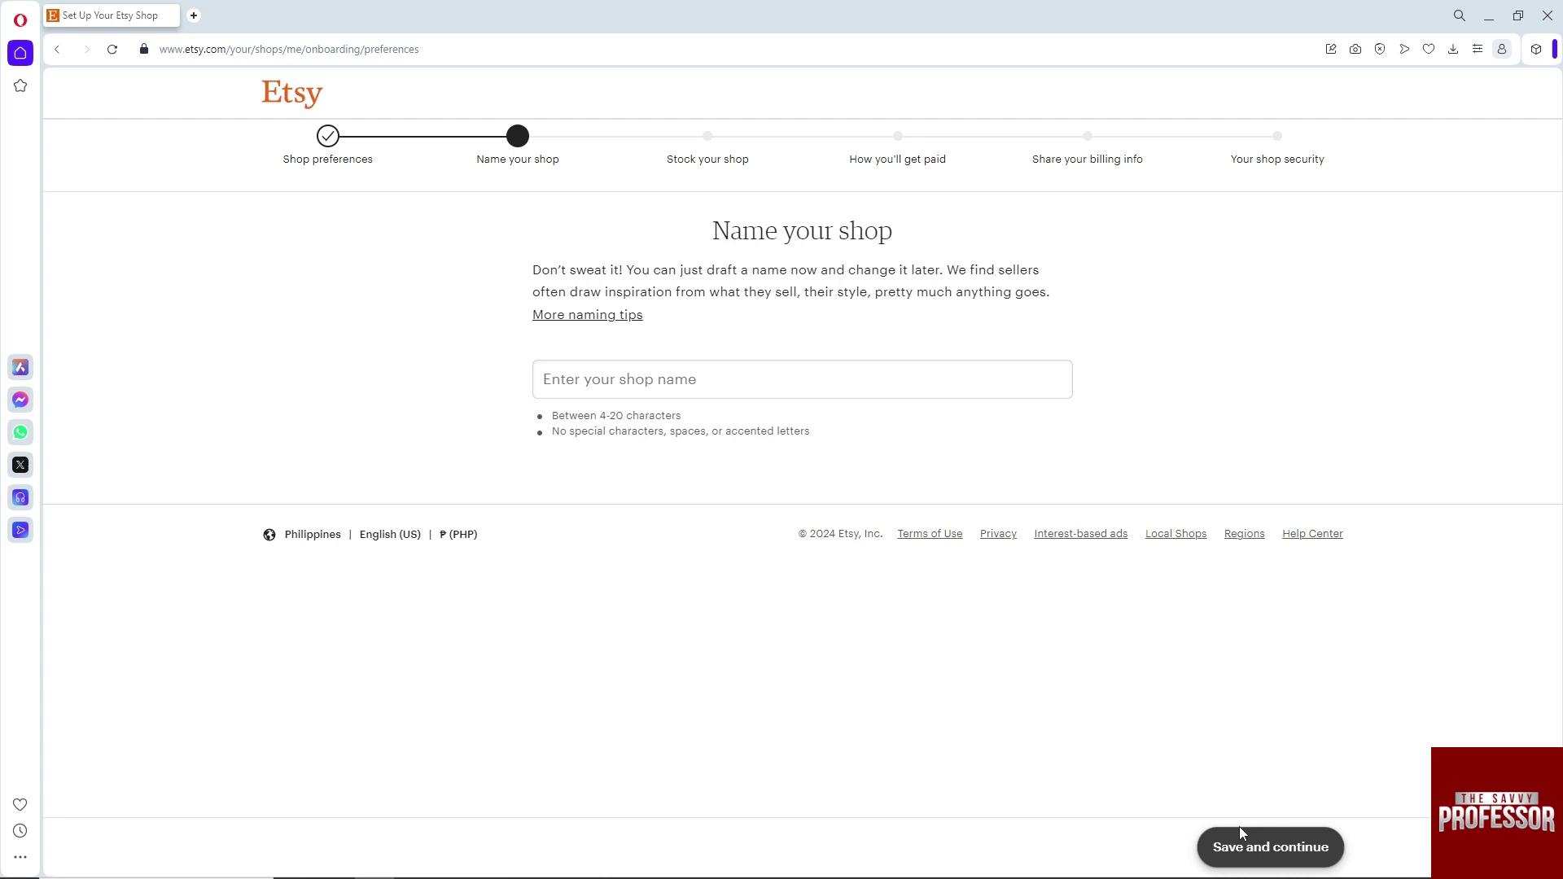
# Name the shop 'savvyprofessor' and save it
pyautogui.click(686, 382)
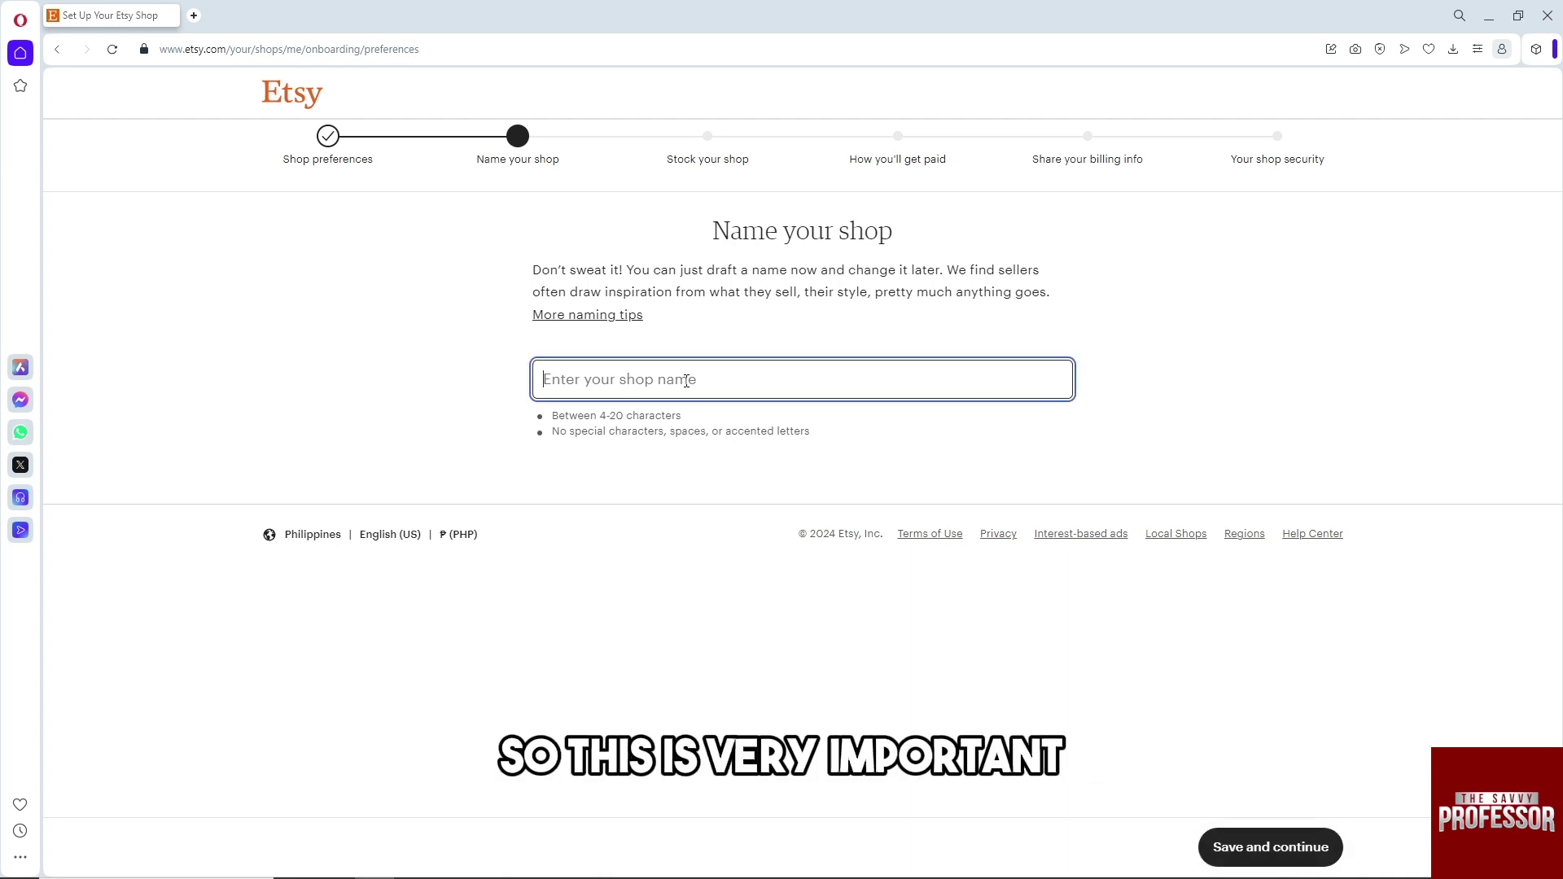
pyautogui.write('savvyprofessor')
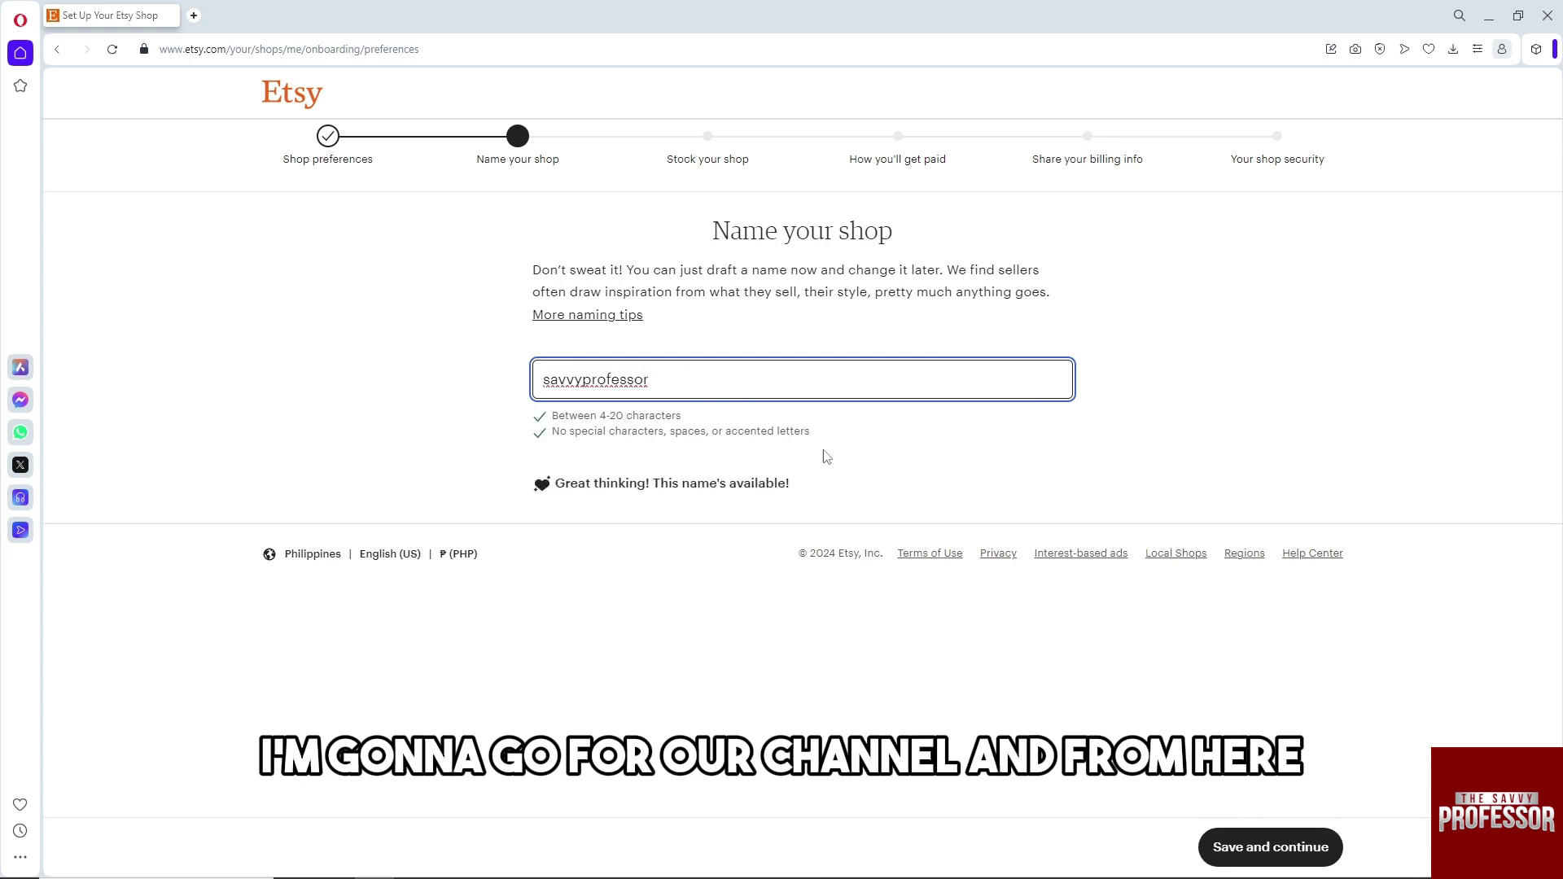
pyautogui.click(1312, 855)
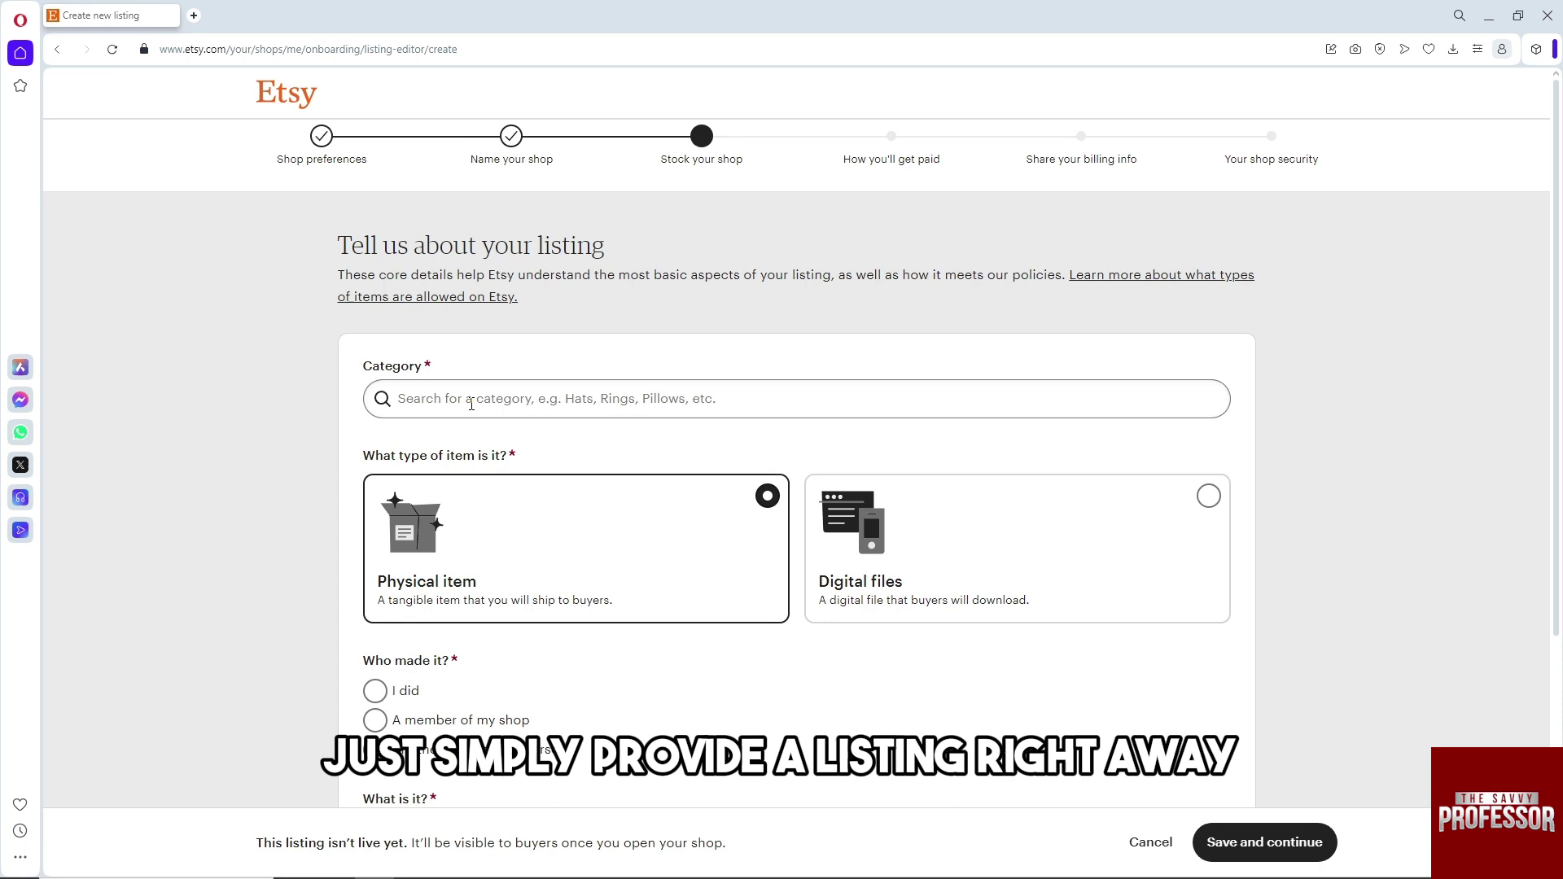
# Mark the listing as digital files in the Digital Prints category
pyautogui.click(473, 401)
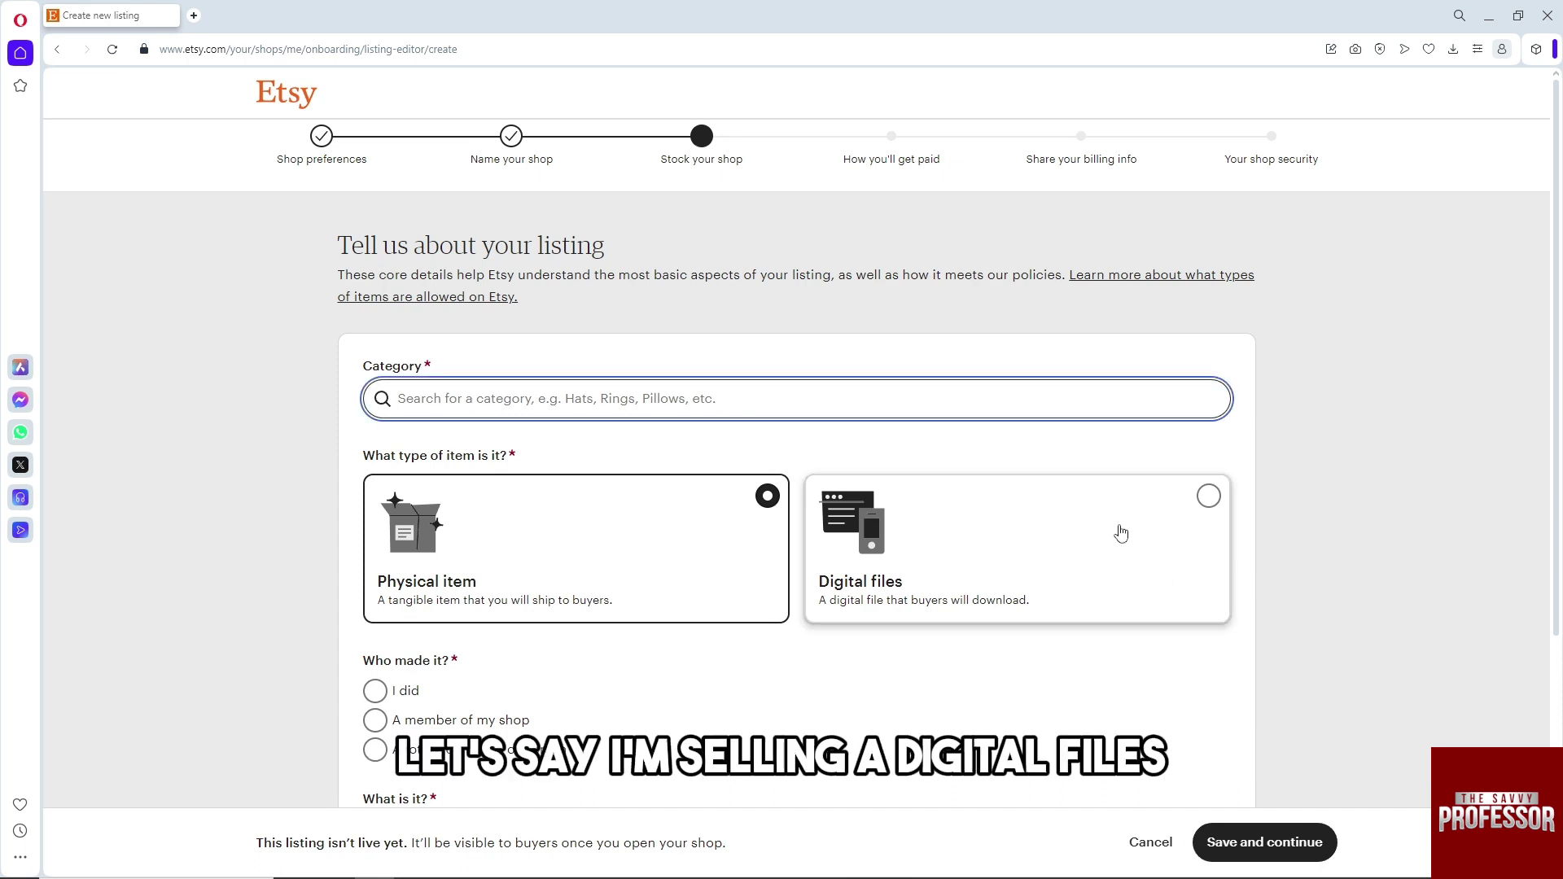
pyautogui.click(1208, 498)
pyautogui.click(431, 396)
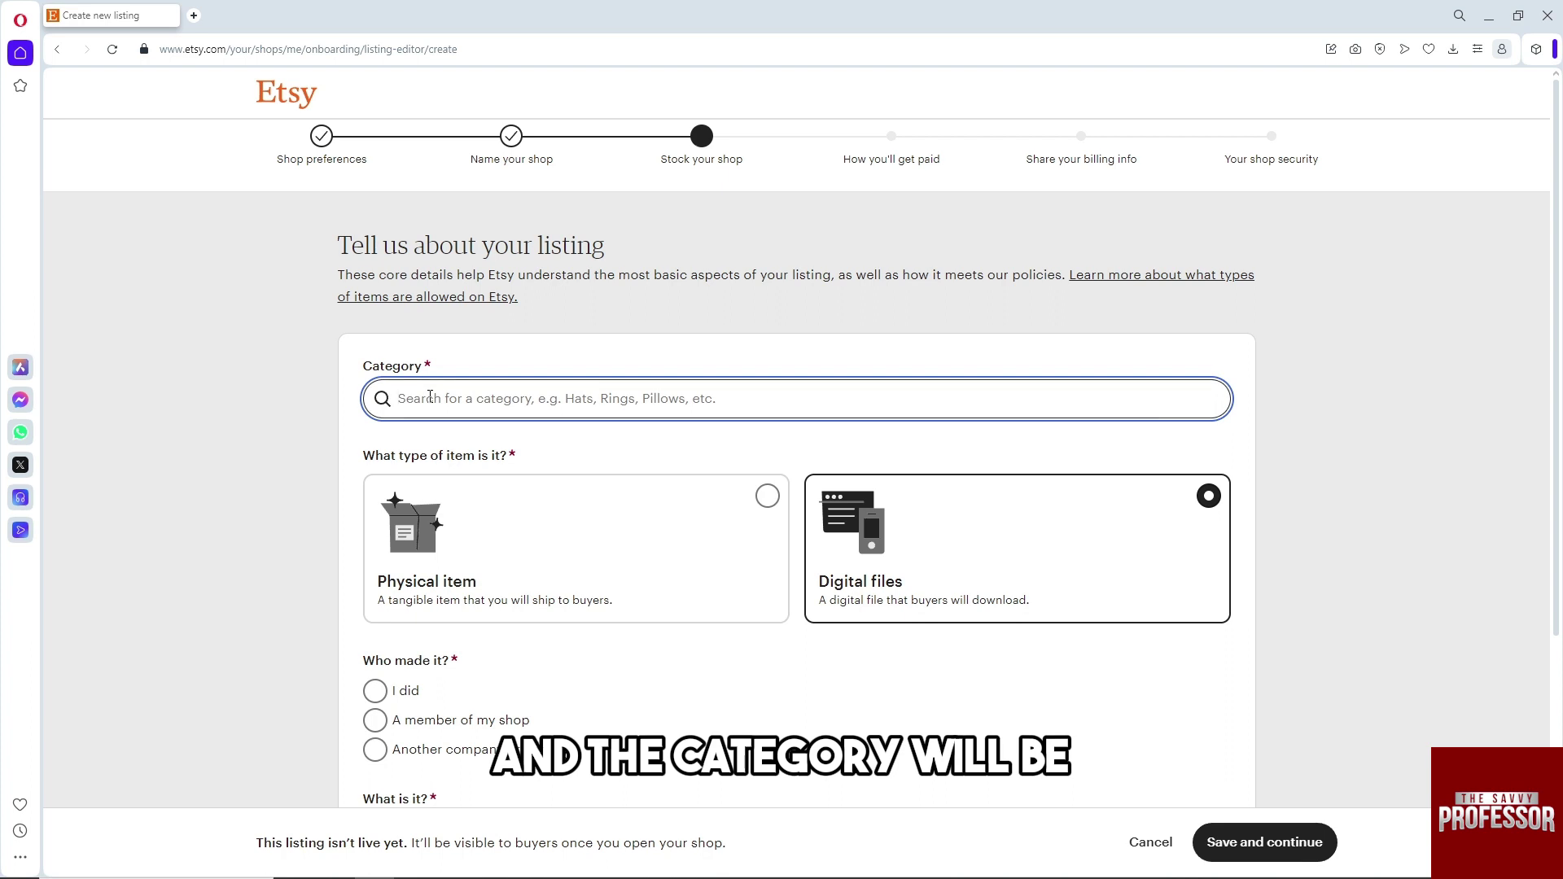
pyautogui.write('digita')
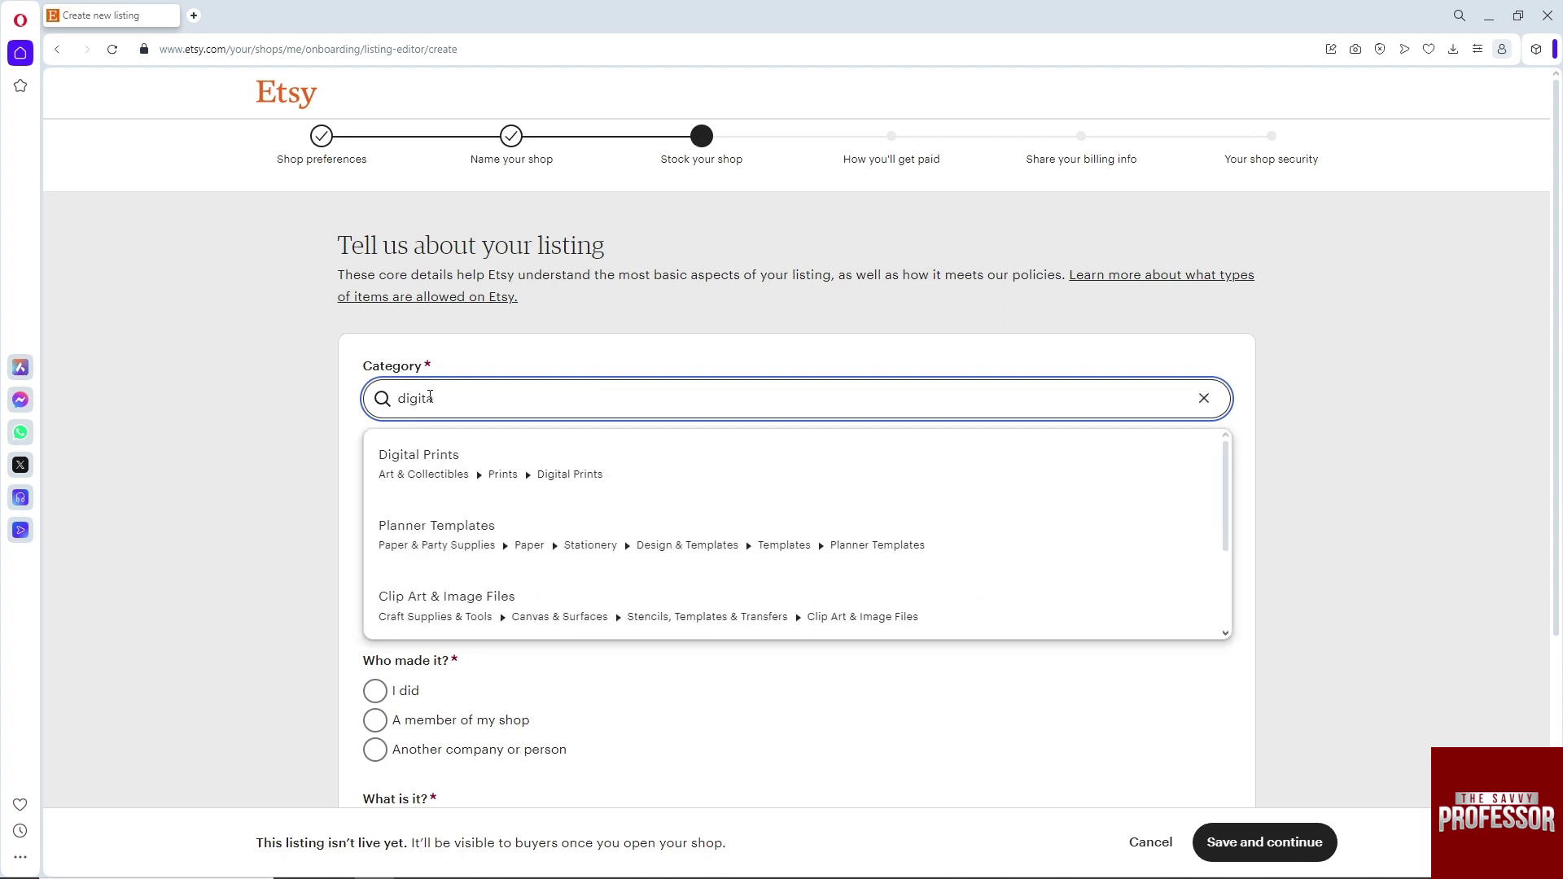
pyautogui.click(453, 456)
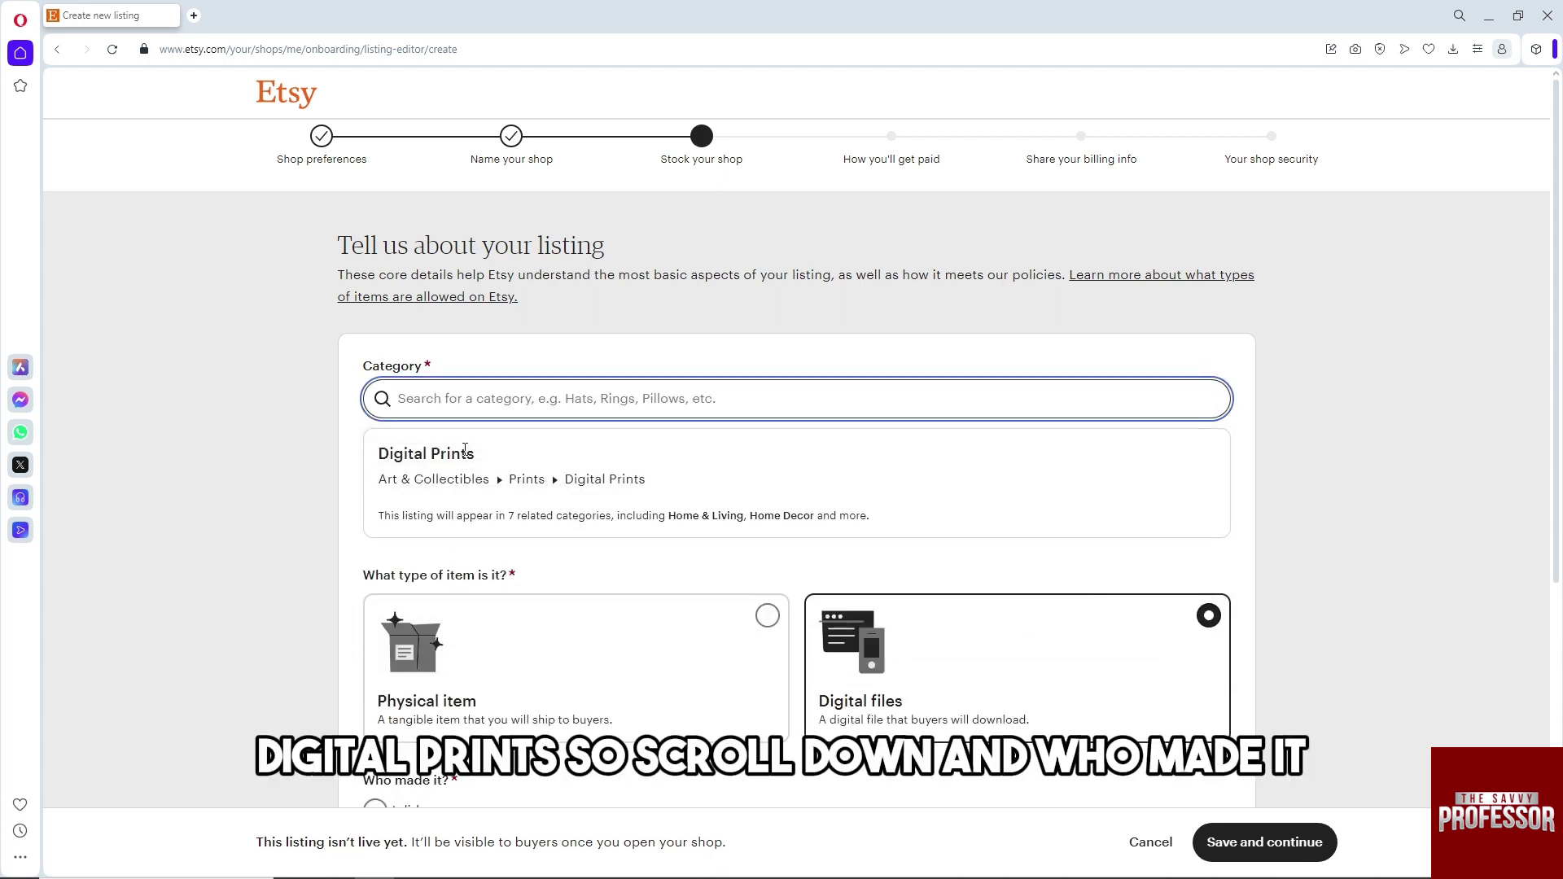
pyautogui.scroll(-3, 465, 449)
pyautogui.scroll(-2, 464, 449)
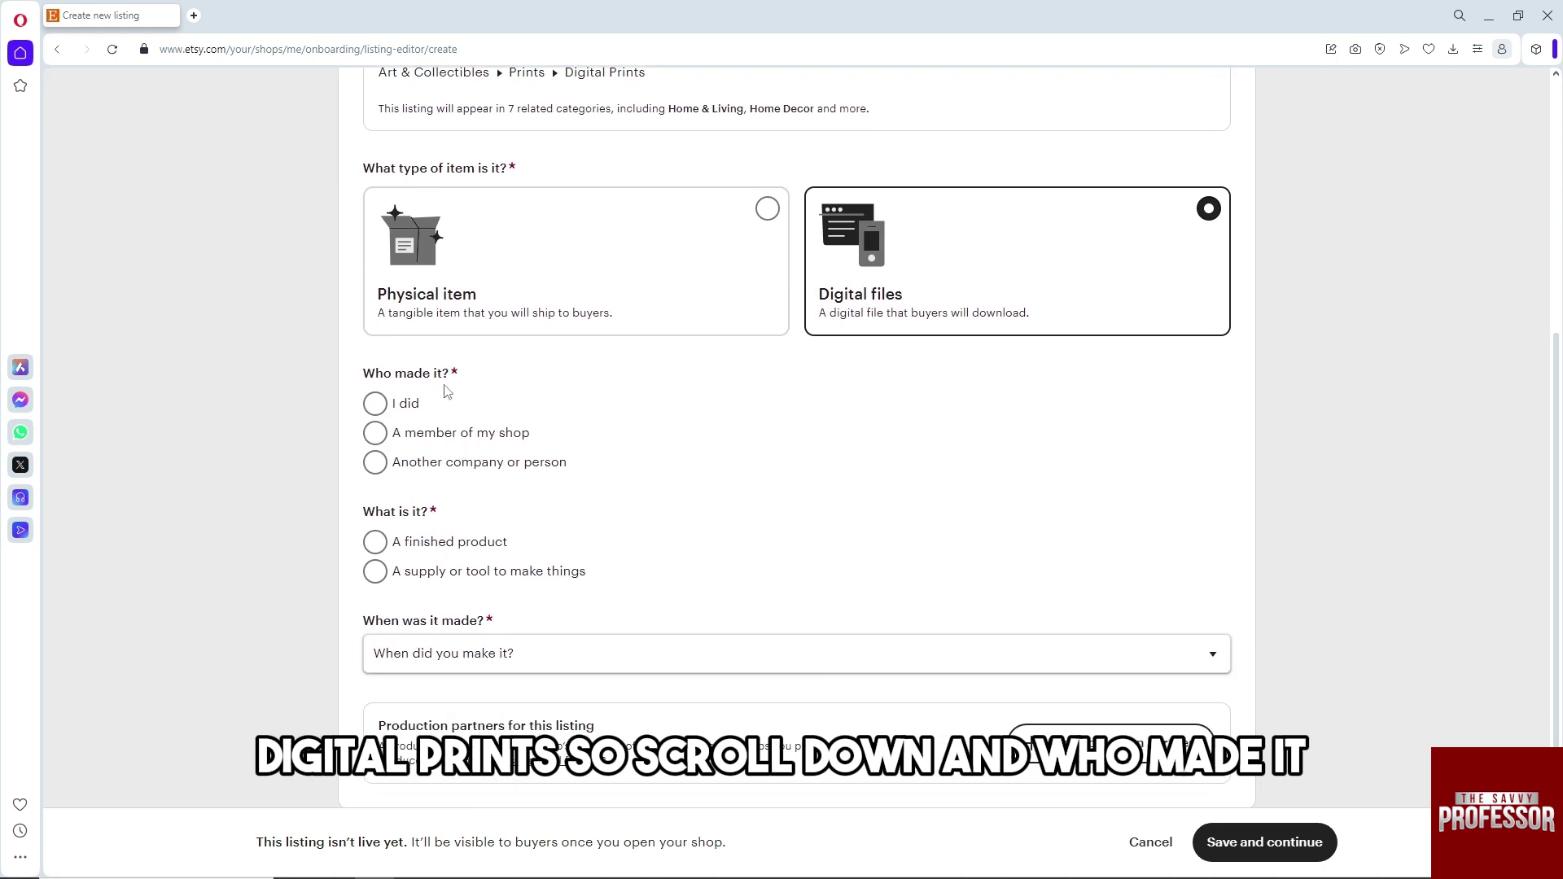
# State you made it yourself, a finished product from 2020 - 2024, and save
pyautogui.doubleClick(423, 374)
pyautogui.click(375, 403)
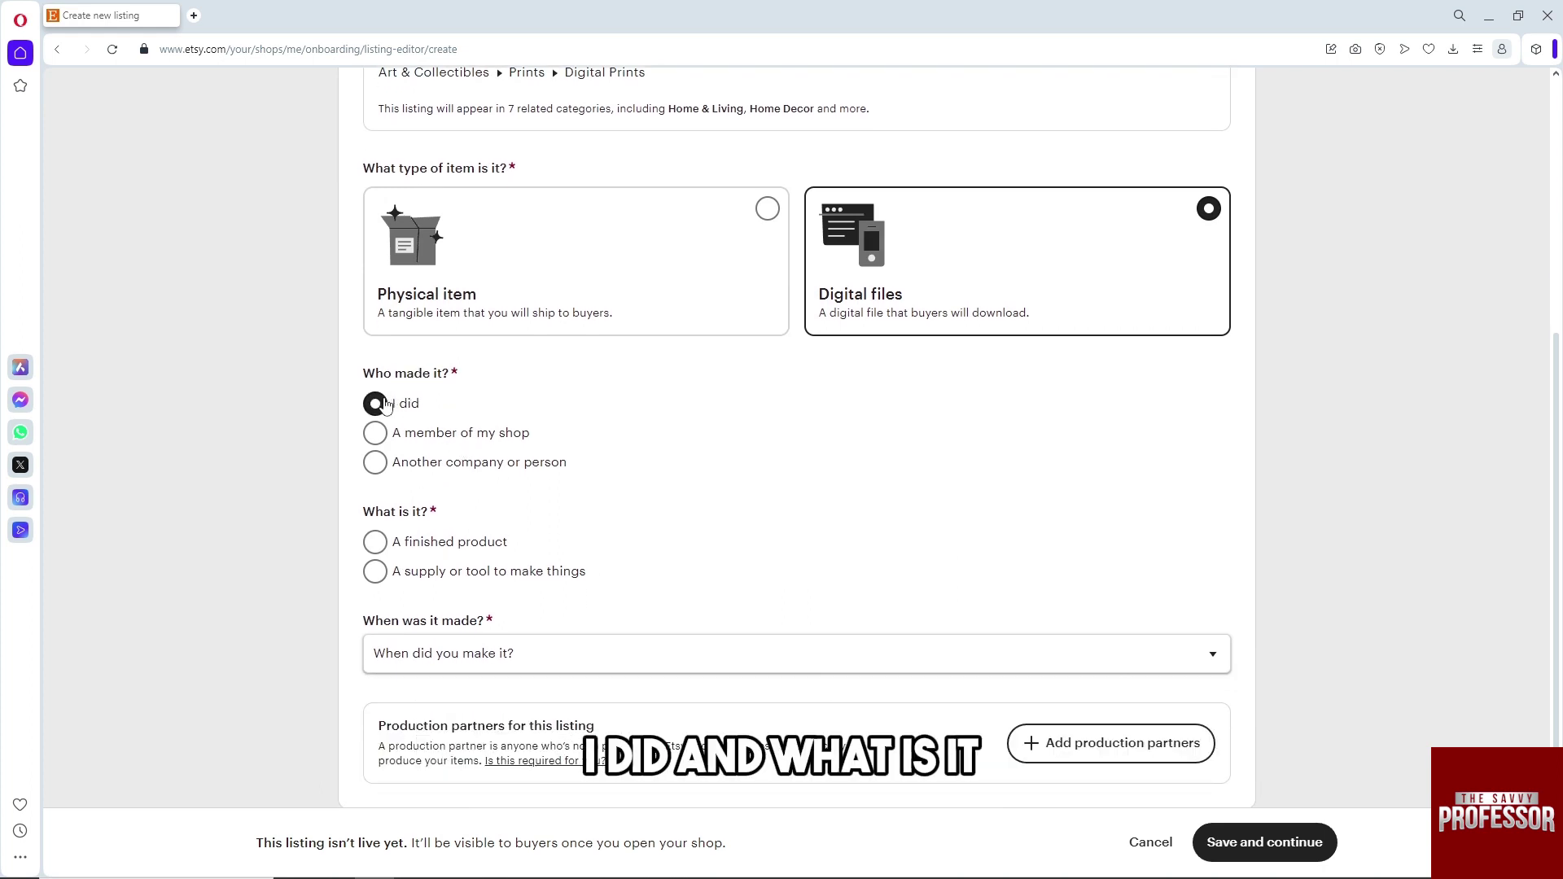
pyautogui.scroll(-1, 425, 482)
pyautogui.tripleClick(377, 461)
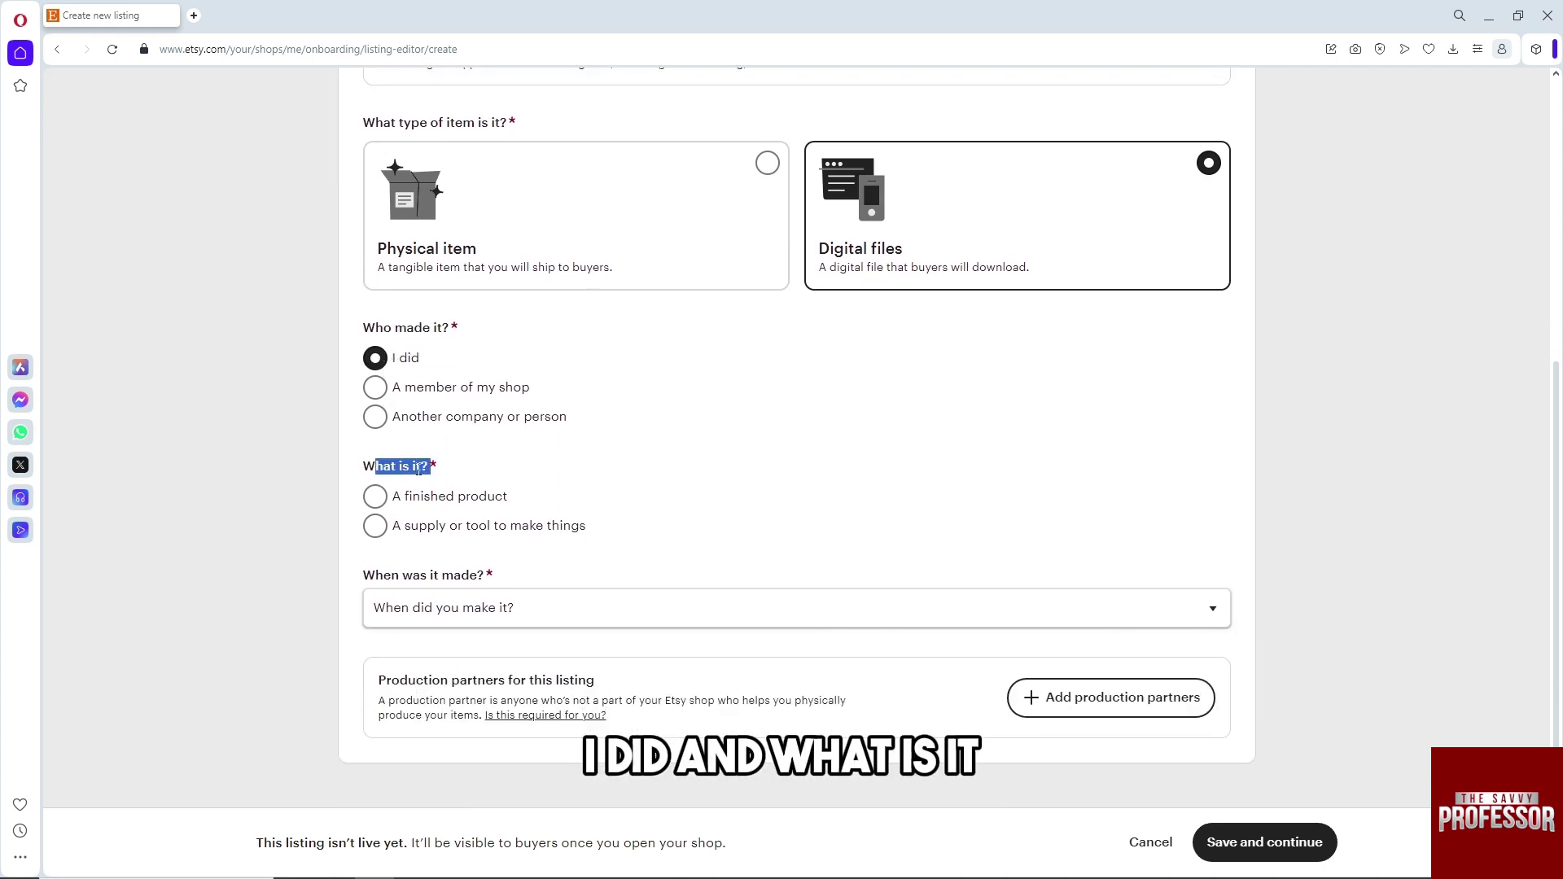
pyautogui.click(376, 498)
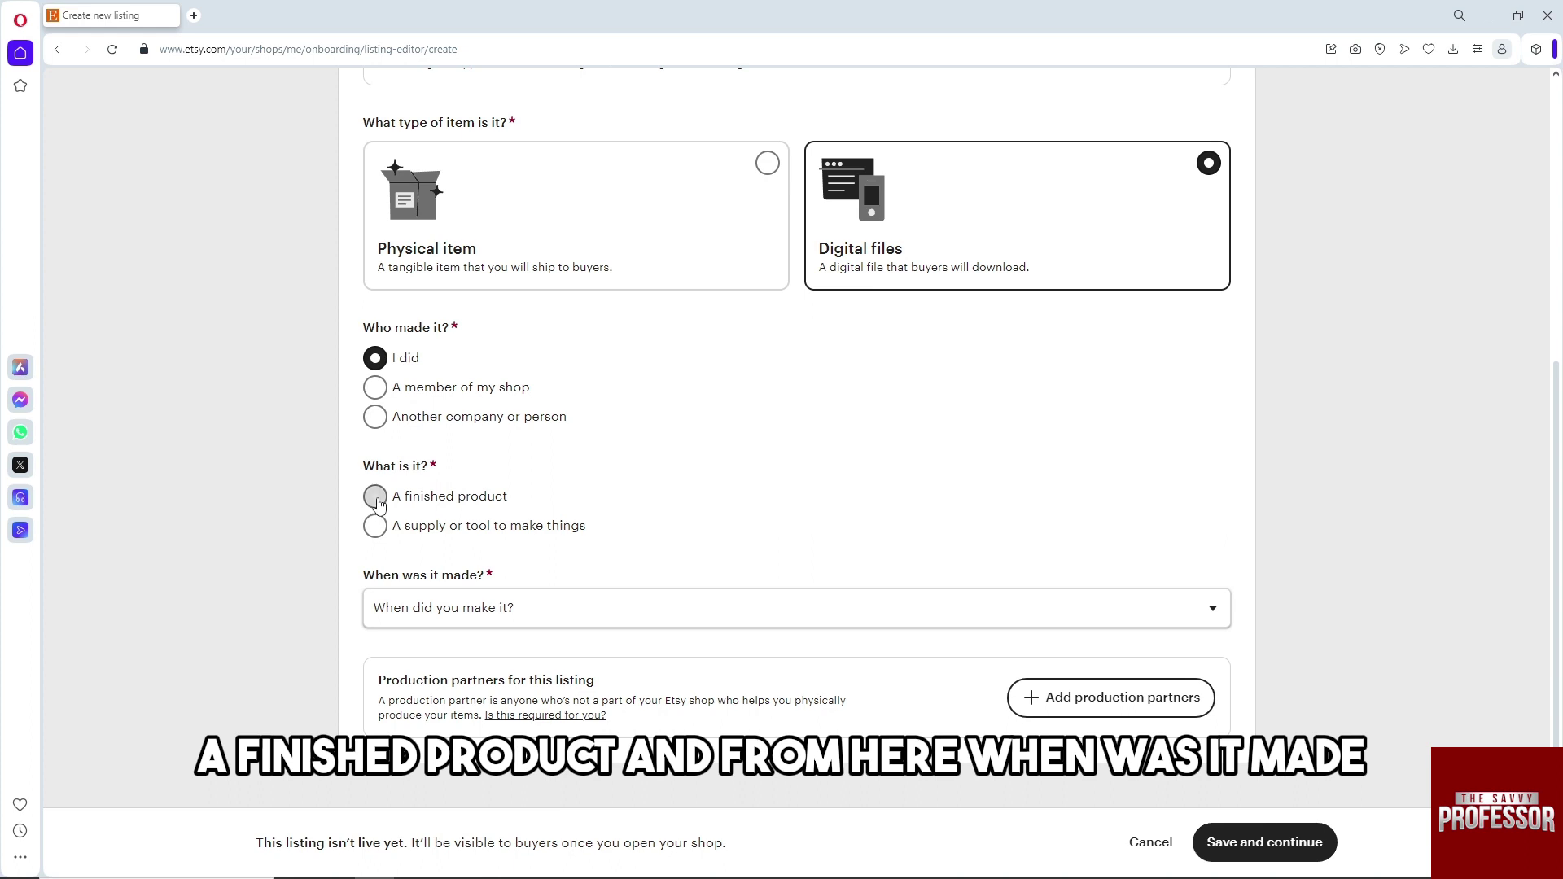
pyautogui.click(440, 609)
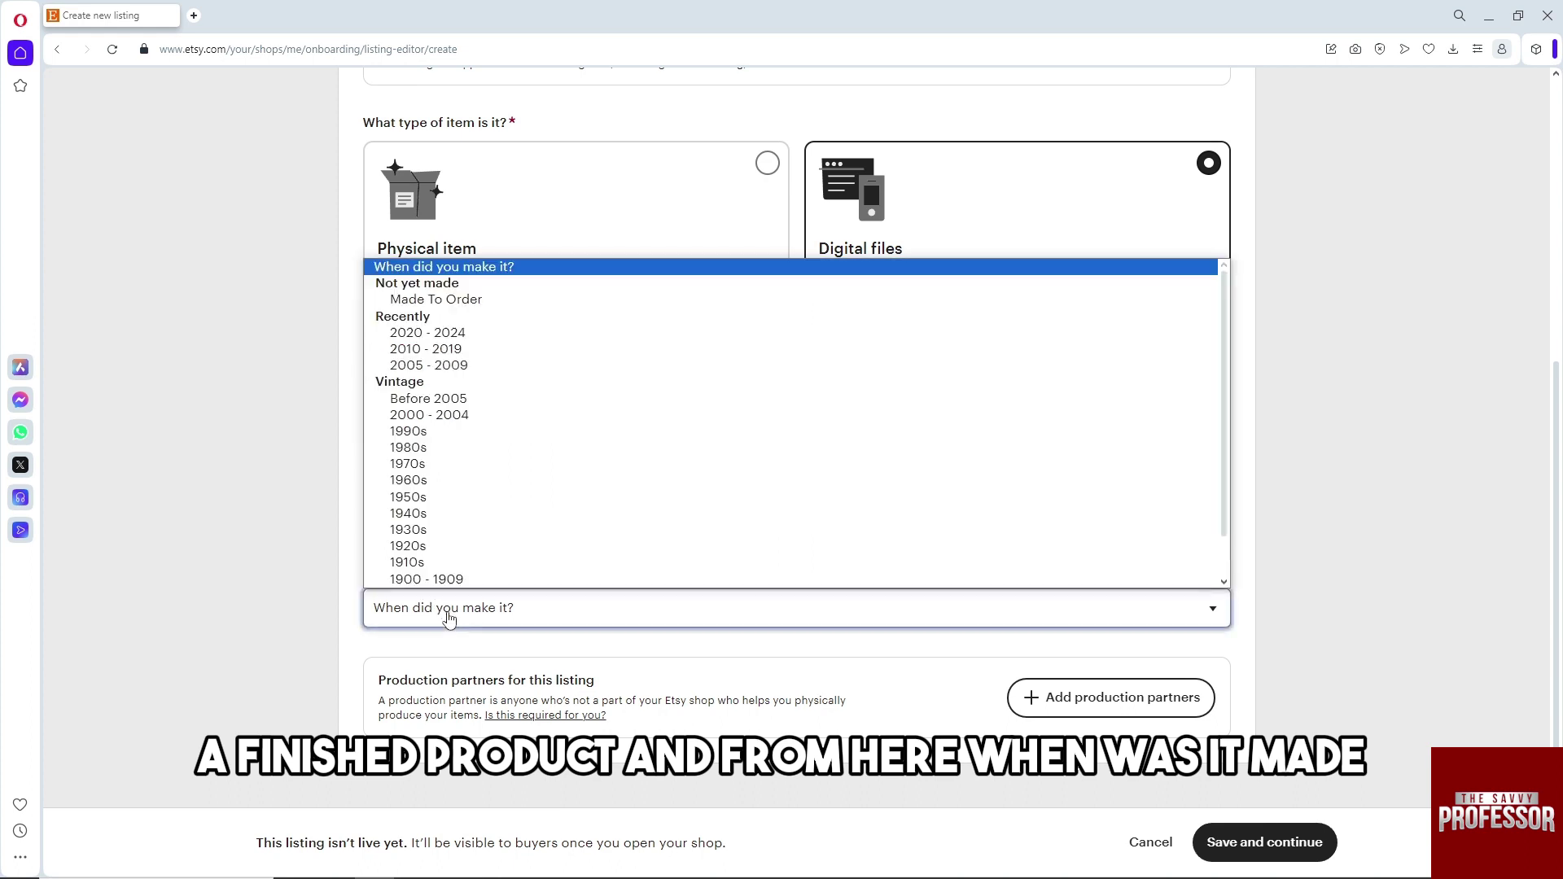
pyautogui.click(424, 334)
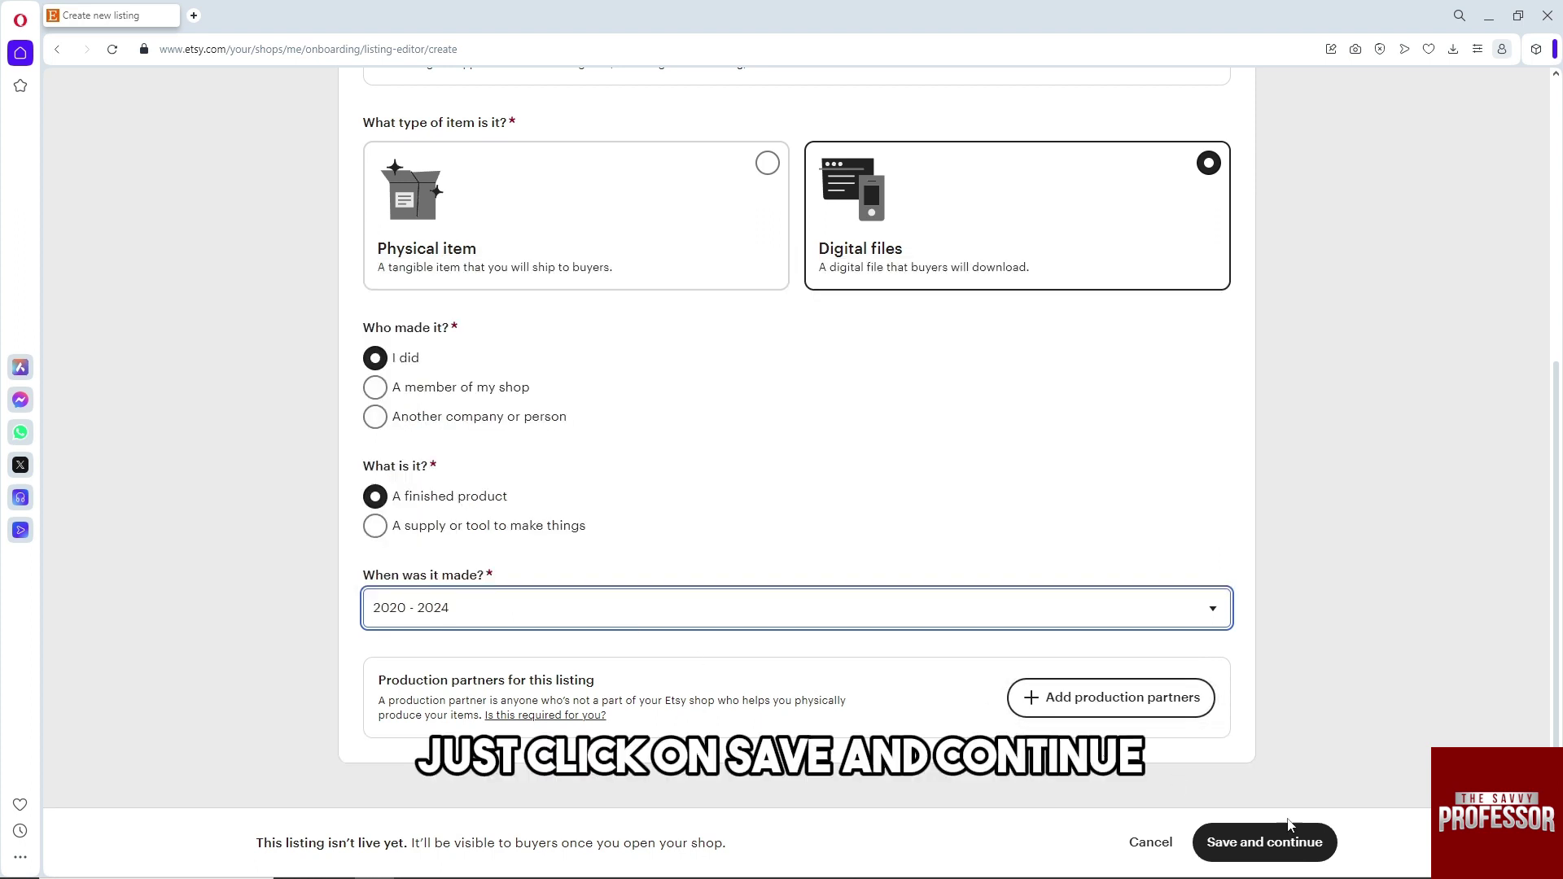
pyautogui.click(1264, 844)
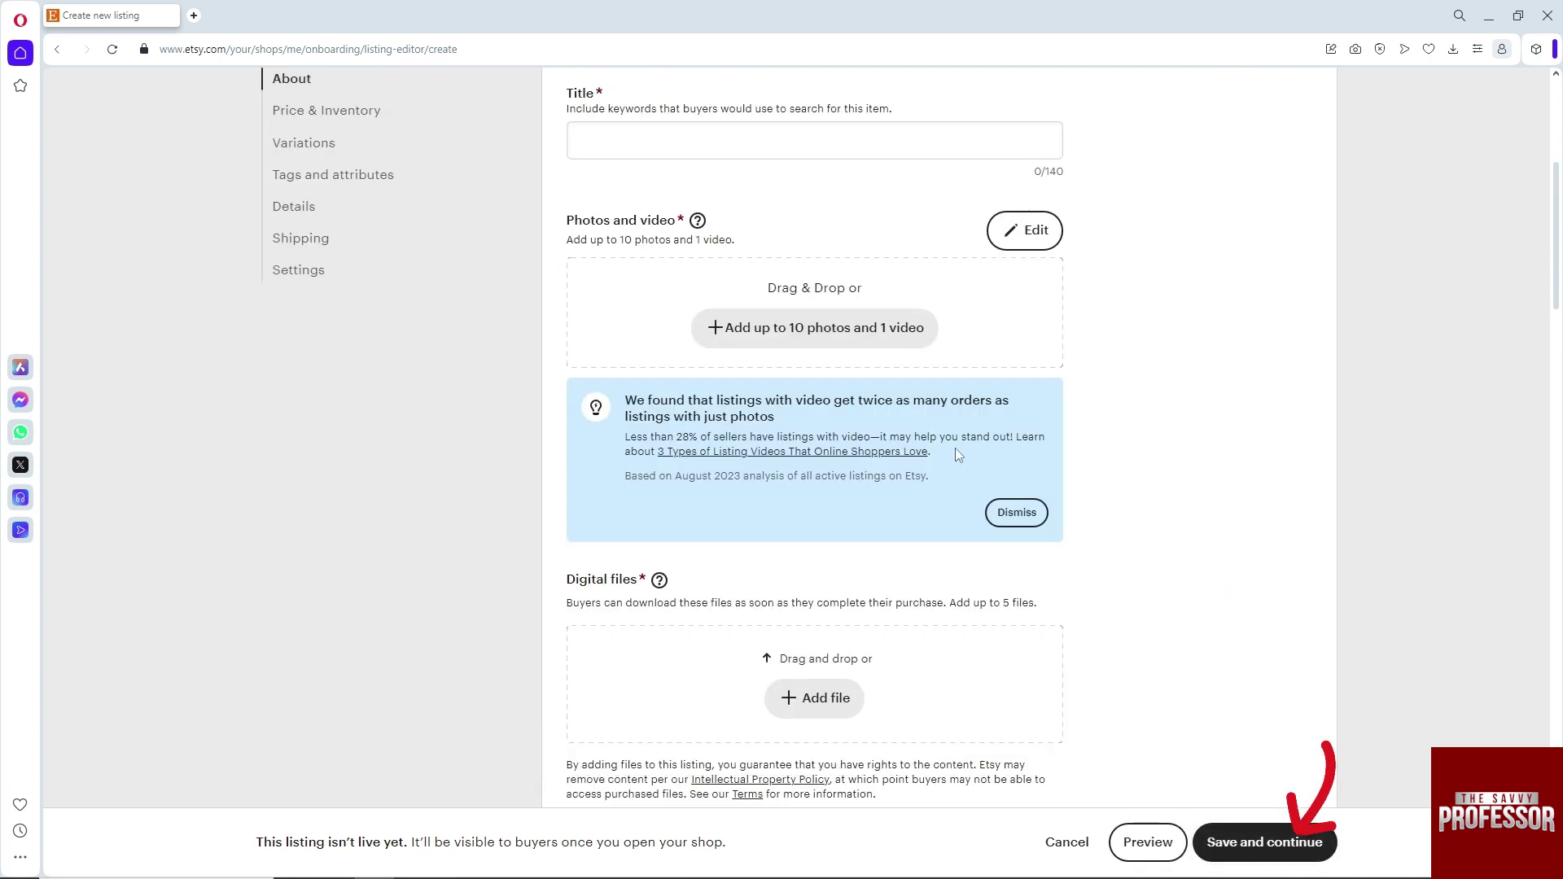
# Enter 'Digital art' as the listing title
pyautogui.scroll(5, 956, 448)
pyautogui.click(683, 543)
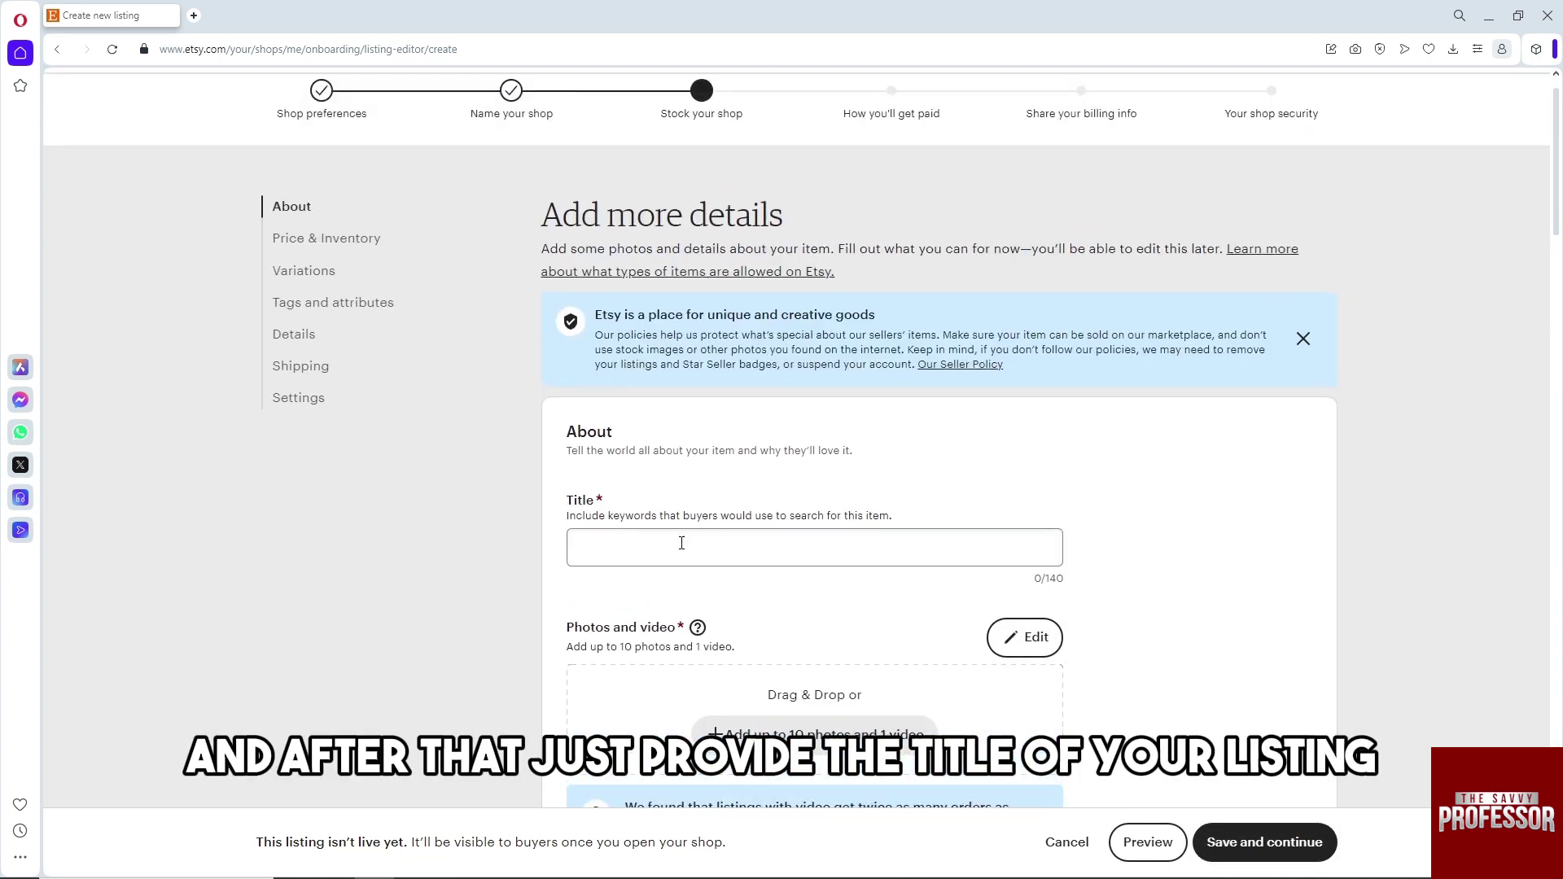
pyautogui.click(678, 543)
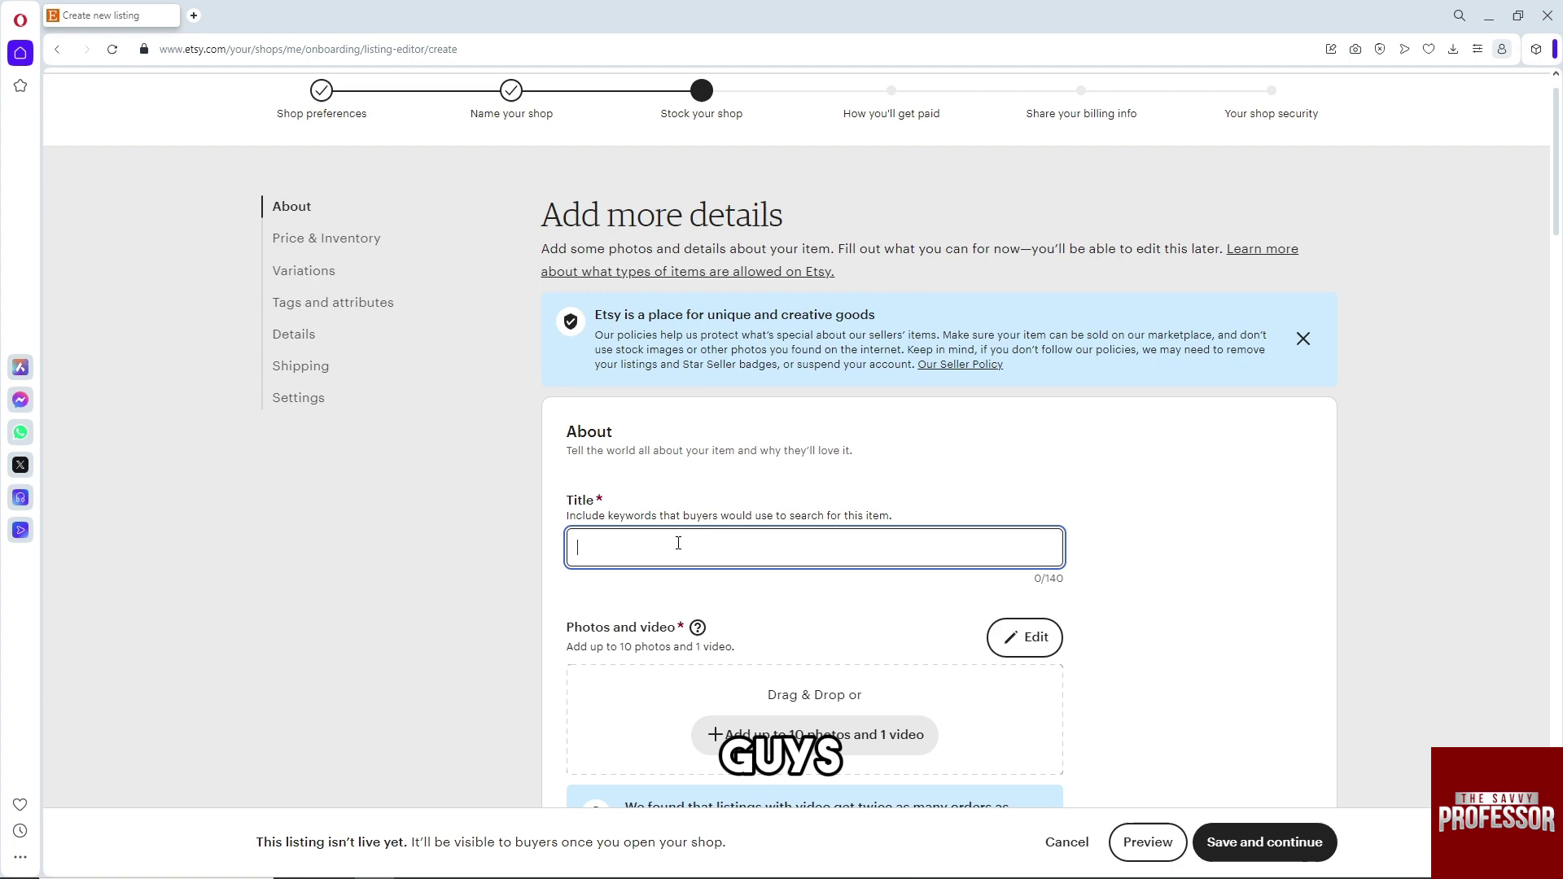
pyautogui.write('Digital art')
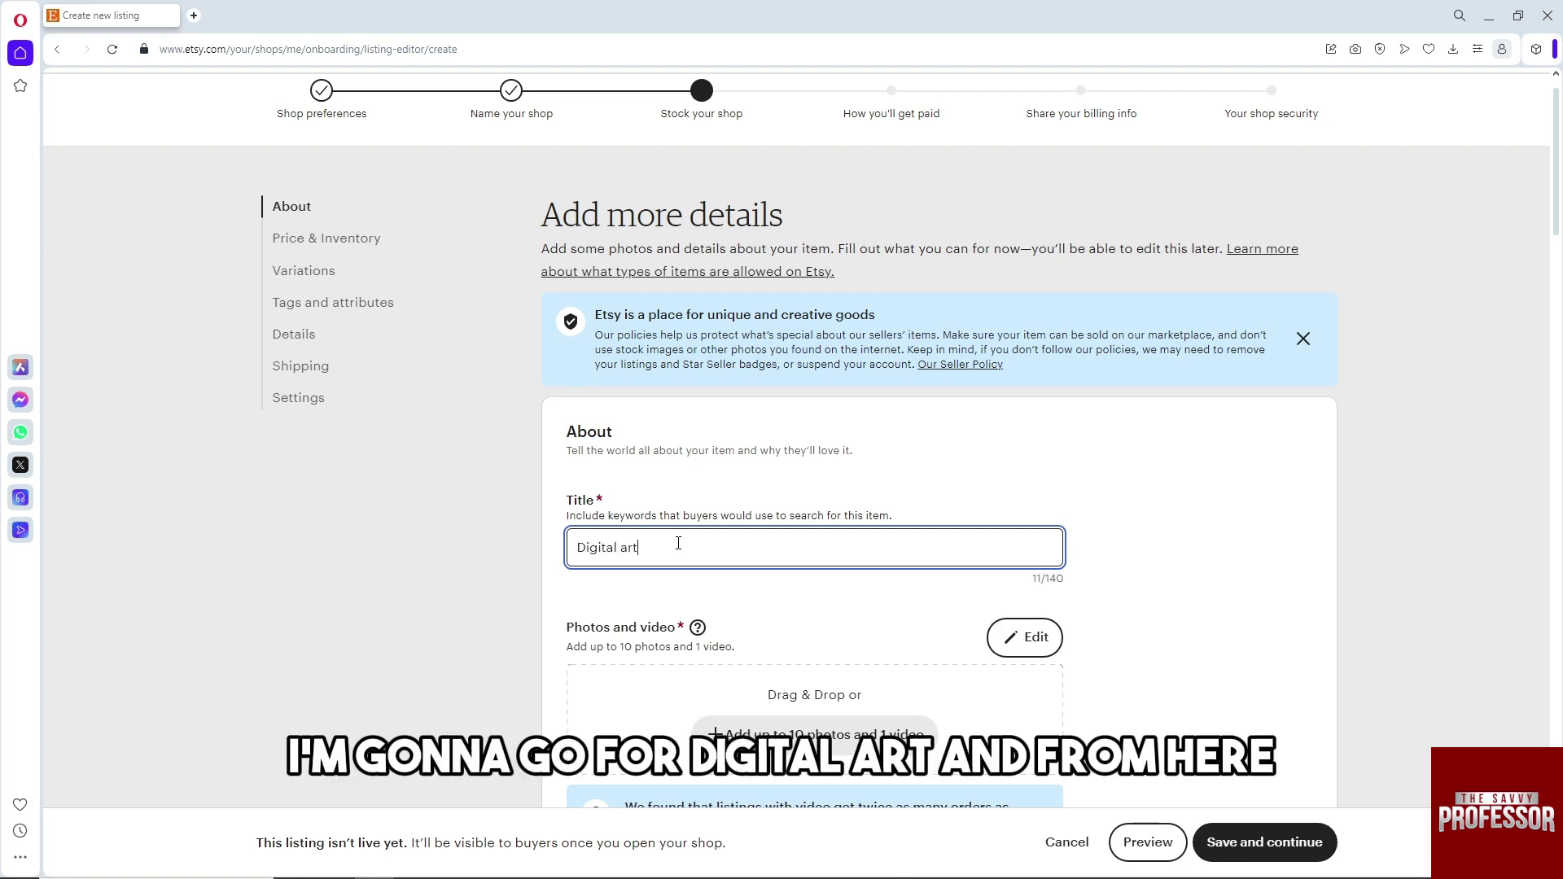
pyautogui.scroll(-3, 678, 543)
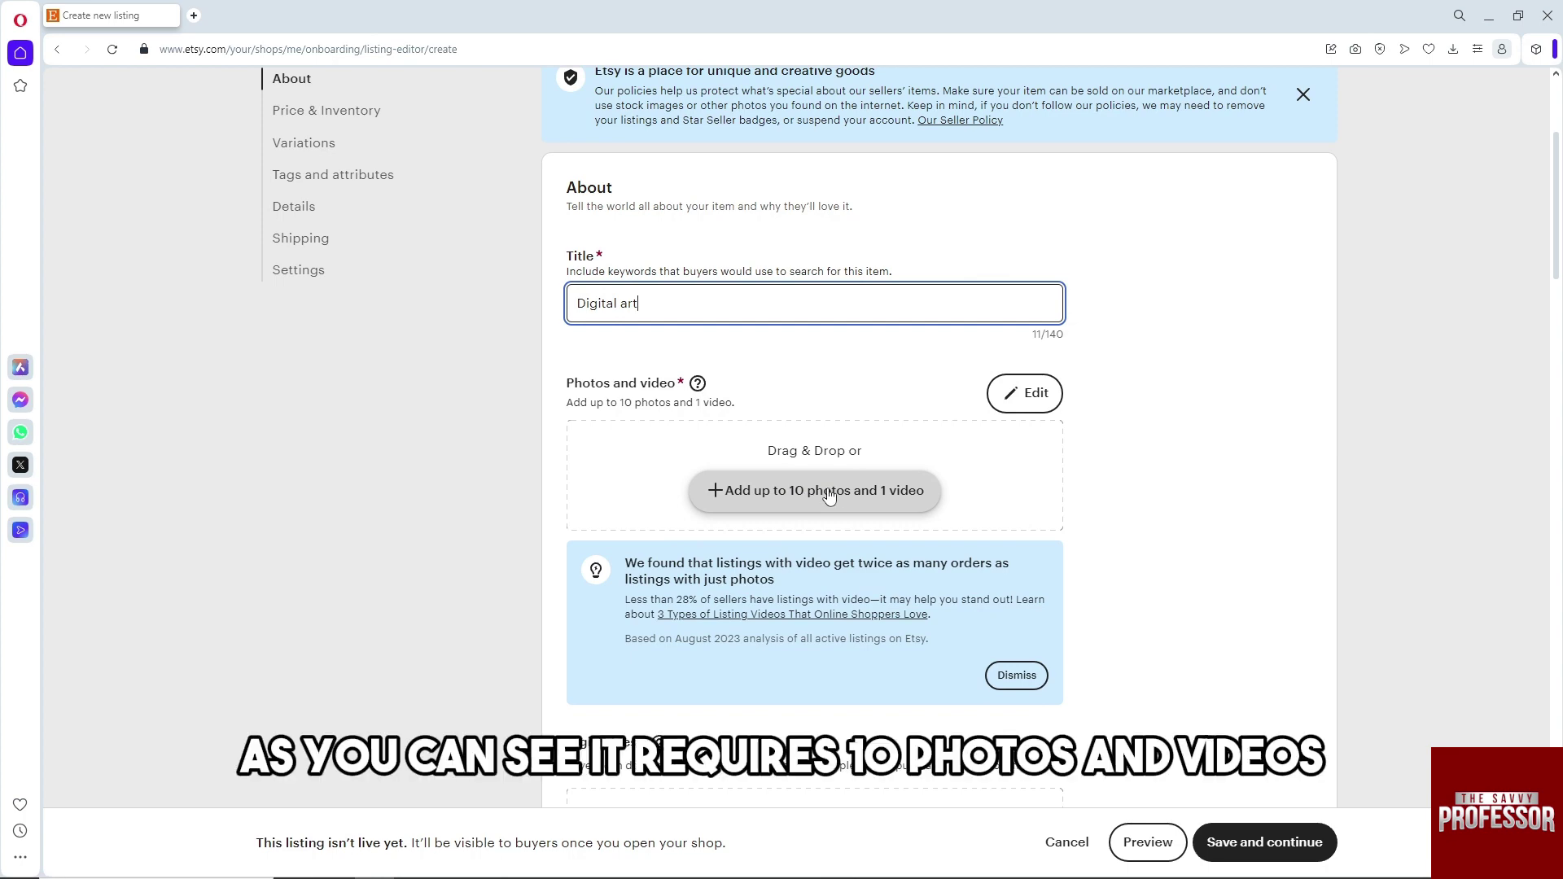
# Upload an image from the Desktop into the listing's photos
pyautogui.click(829, 493)
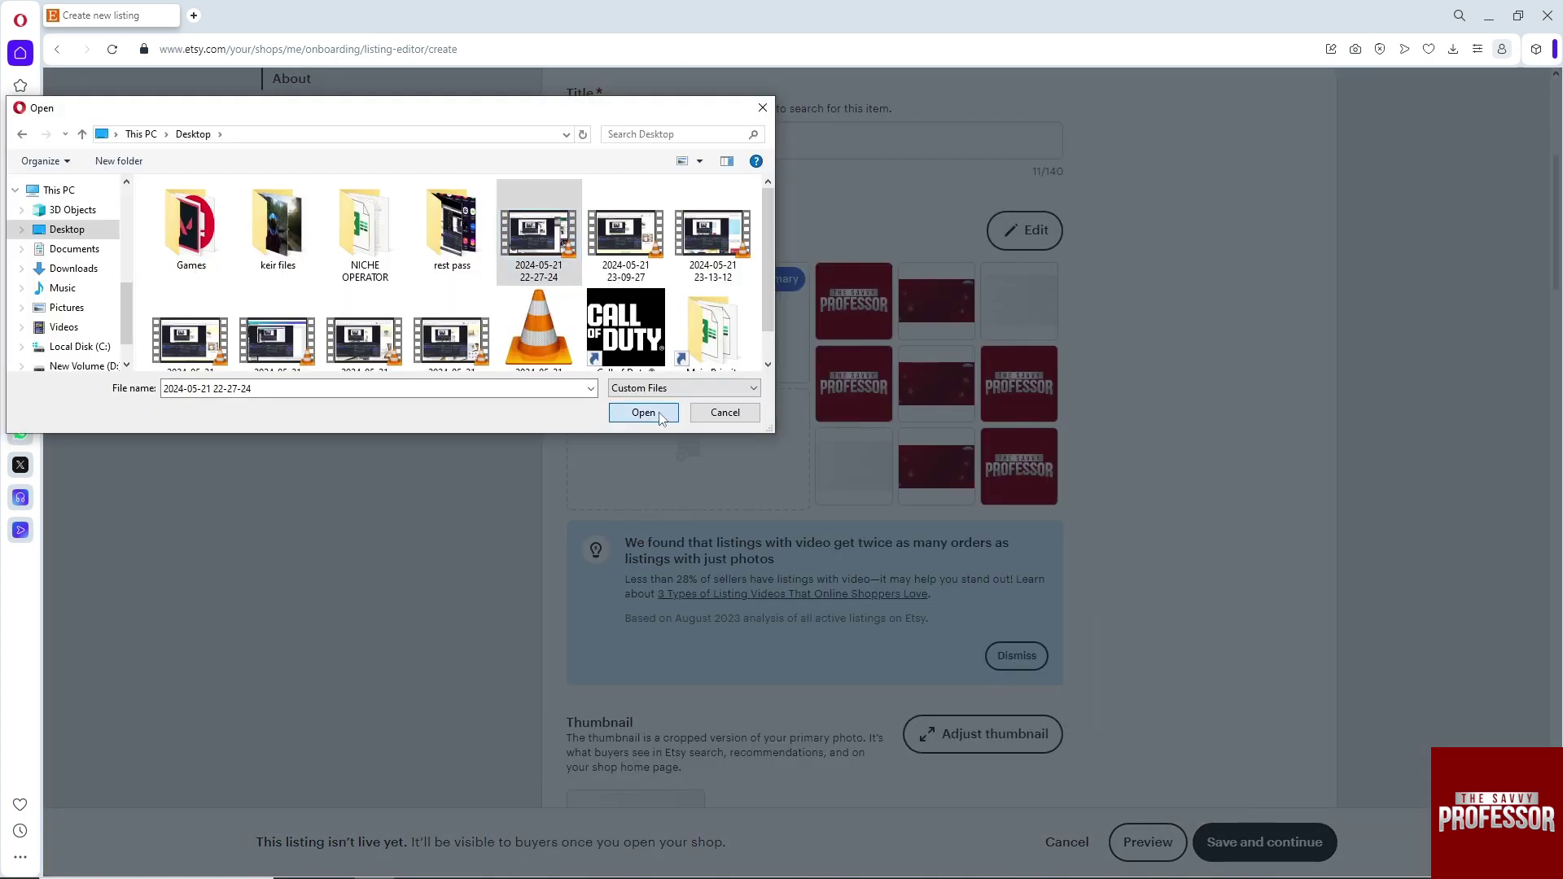
pyautogui.click(660, 415)
pyautogui.scroll(-5, 757, 454)
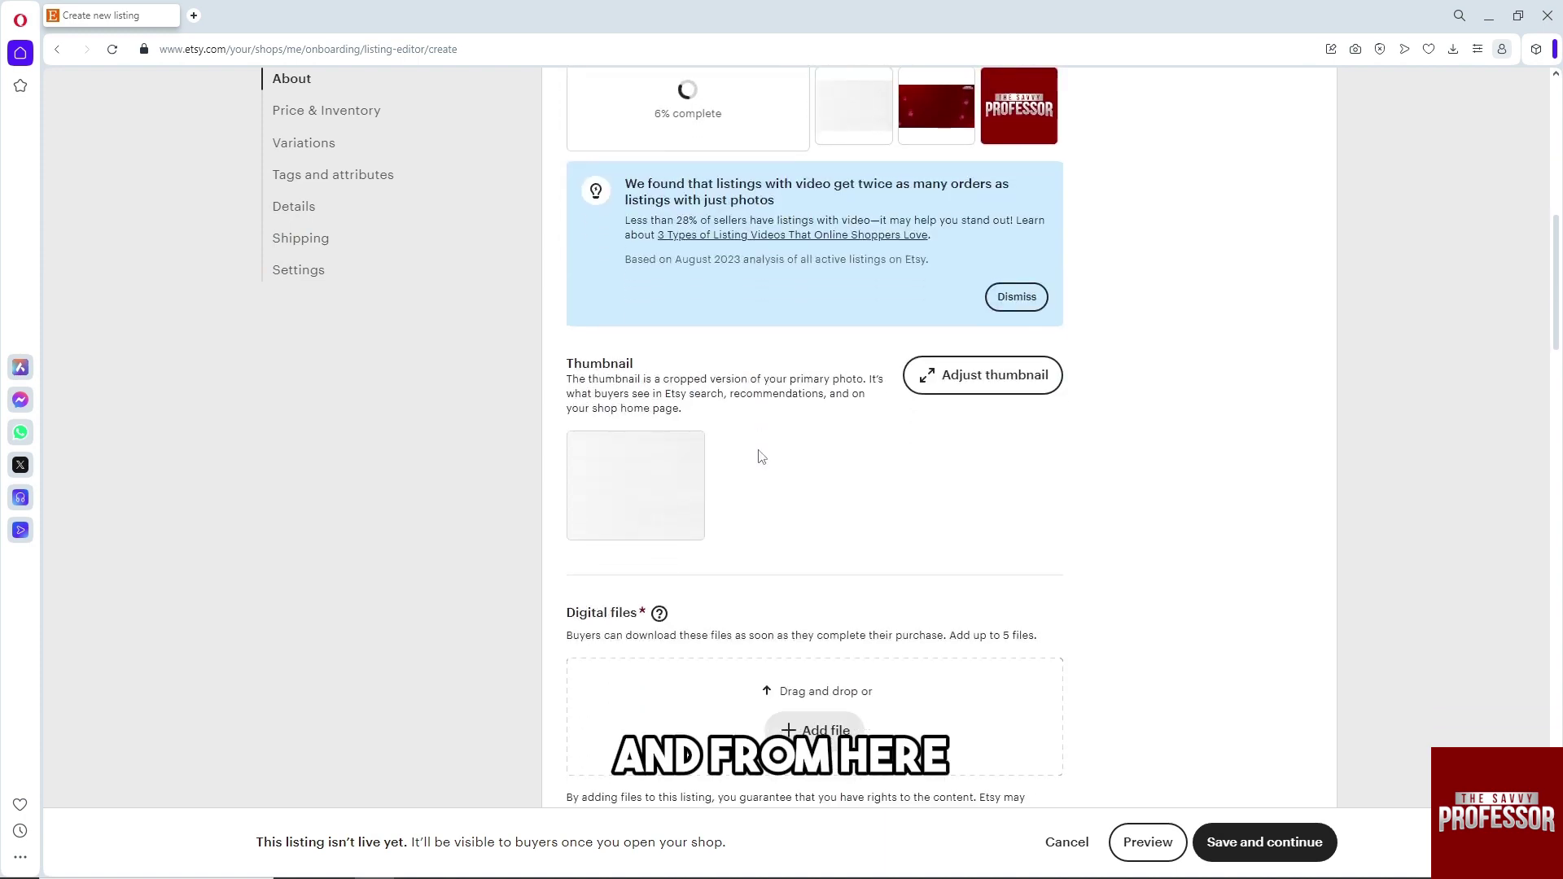
pyautogui.scroll(-3, 761, 456)
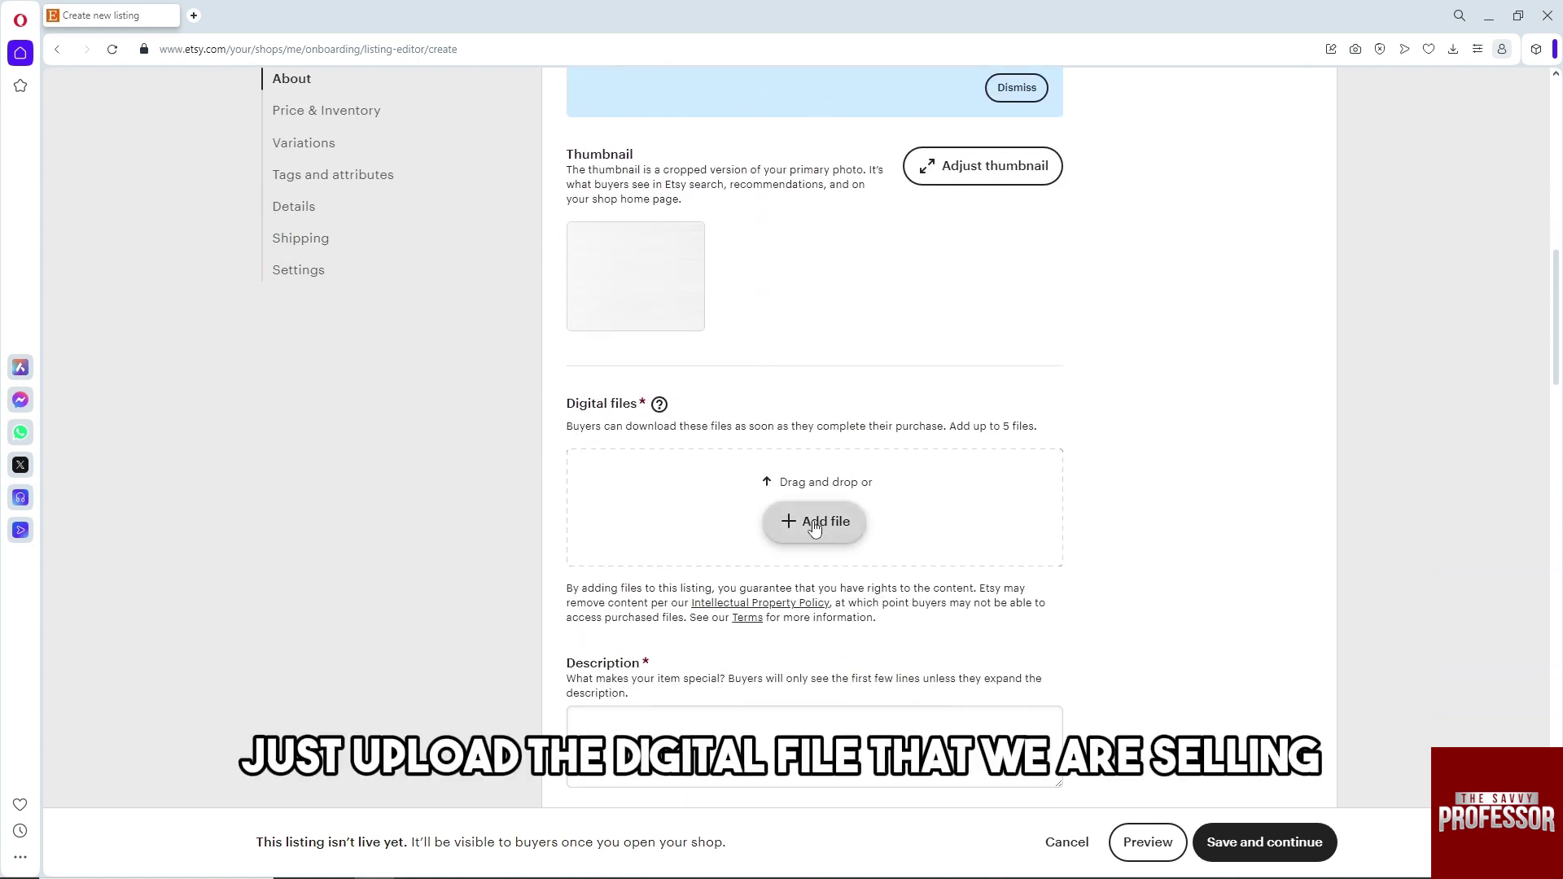
# Attach the desktop recording image as the digital file and write the description 'discription'
pyautogui.click(814, 525)
pyautogui.click(975, 742)
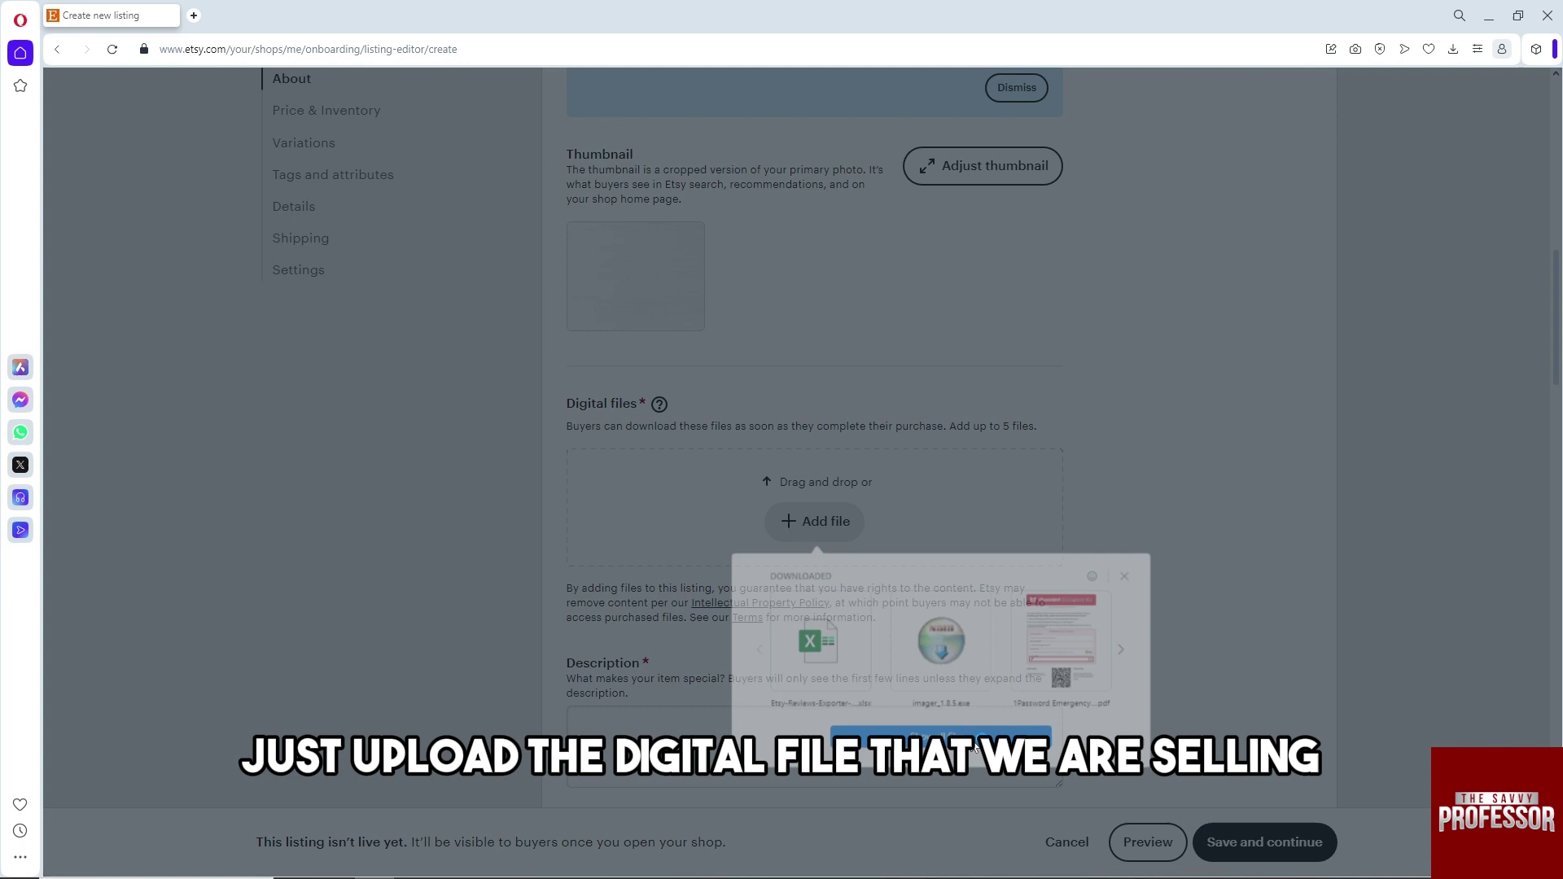
pyautogui.scroll(-4, 745, 468)
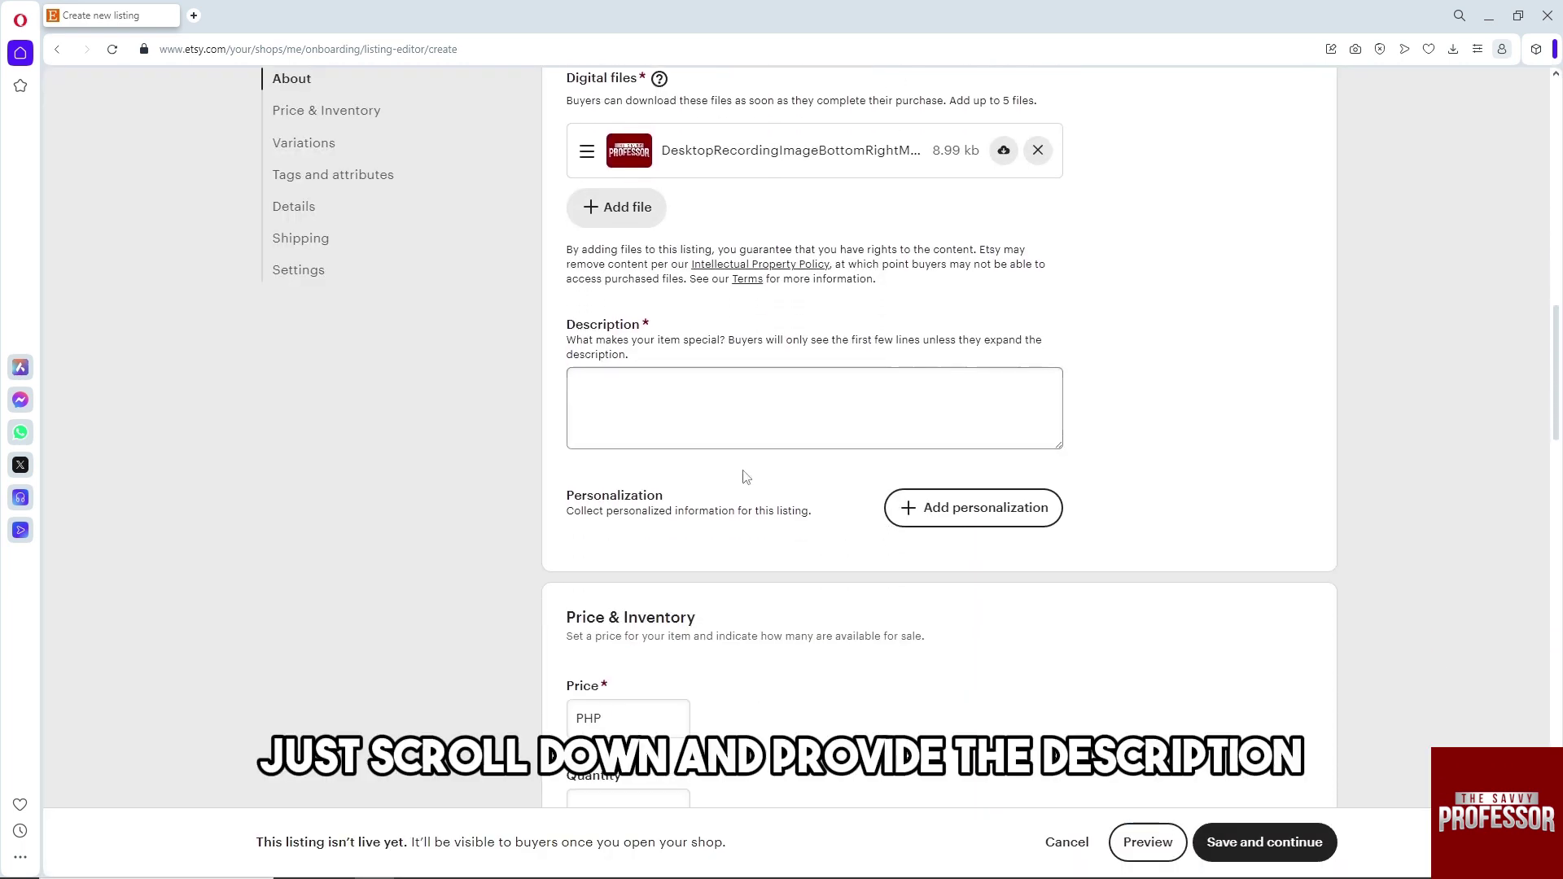
pyautogui.click(661, 390)
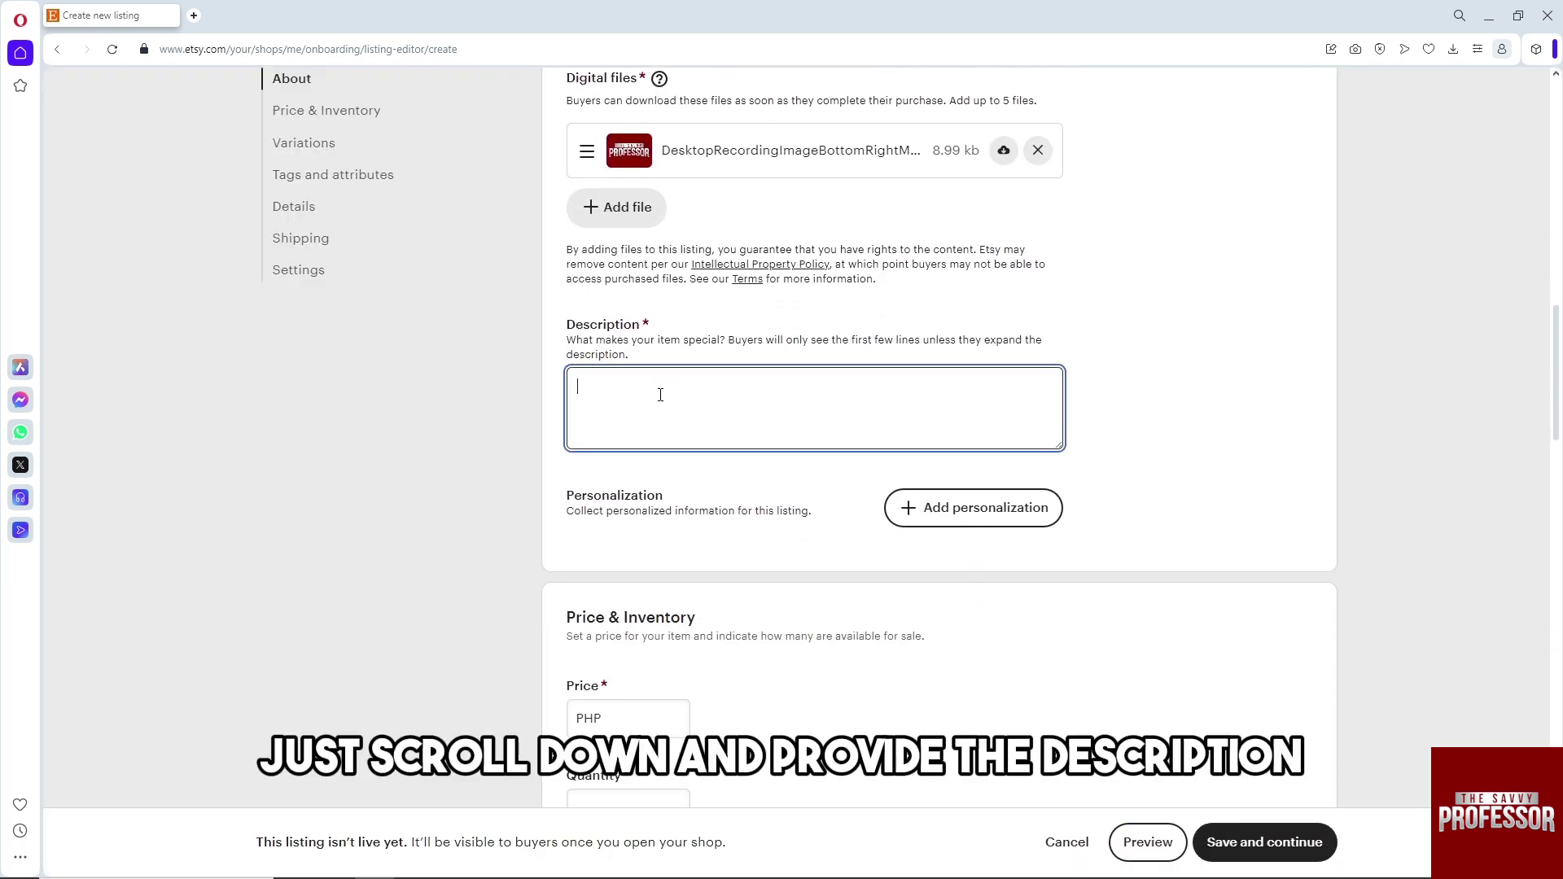
pyautogui.write('discri')
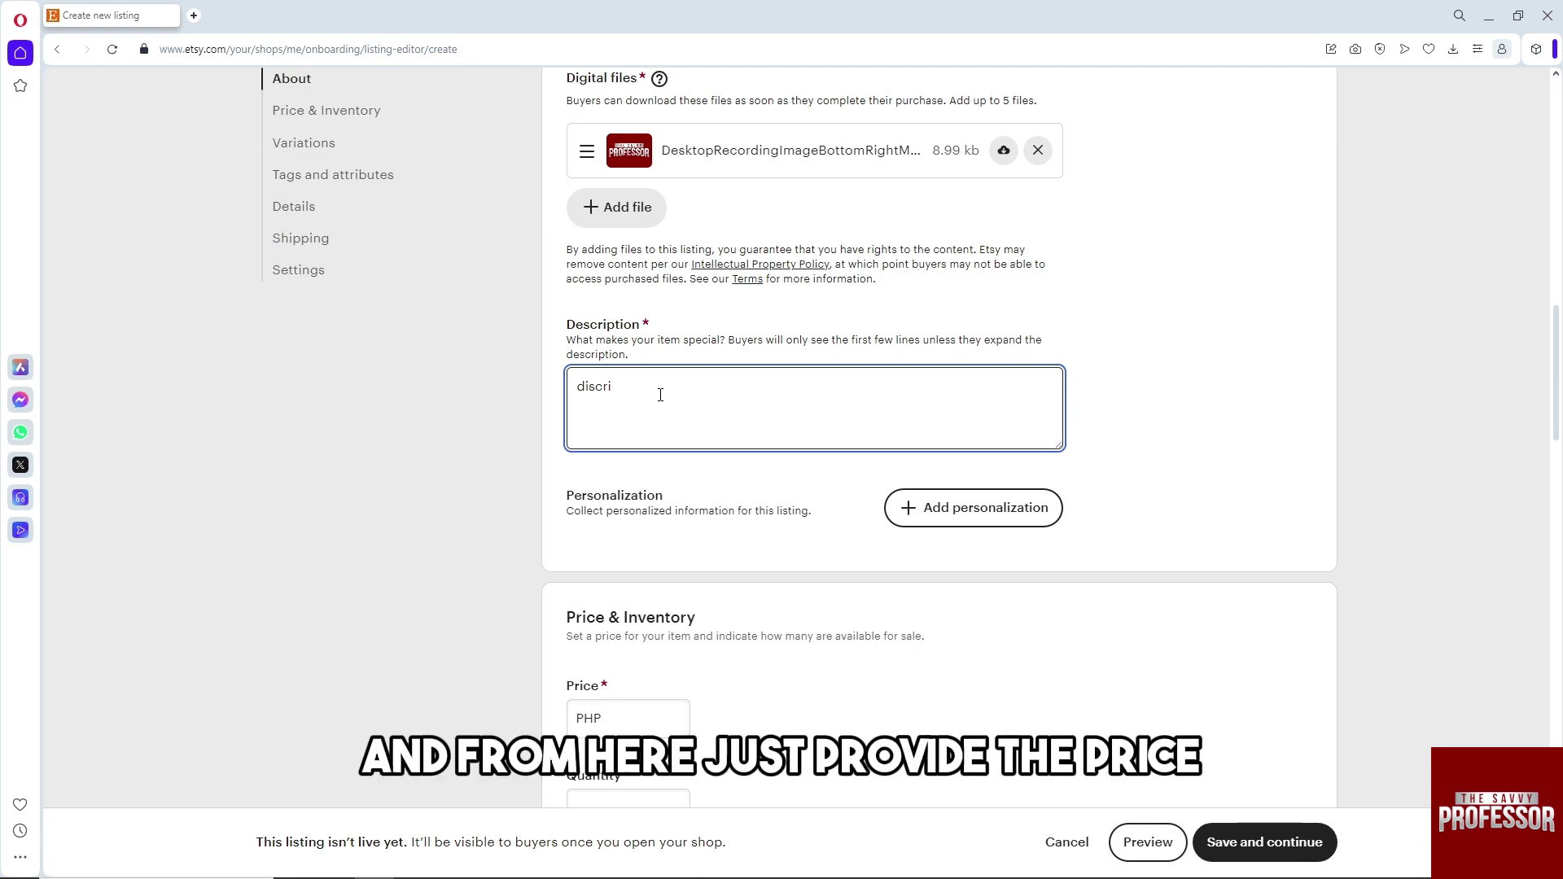
pyautogui.write('ption')
# Set the listing price to PHP 45.00
pyautogui.scroll(-4, 660, 395)
pyautogui.click(649, 389)
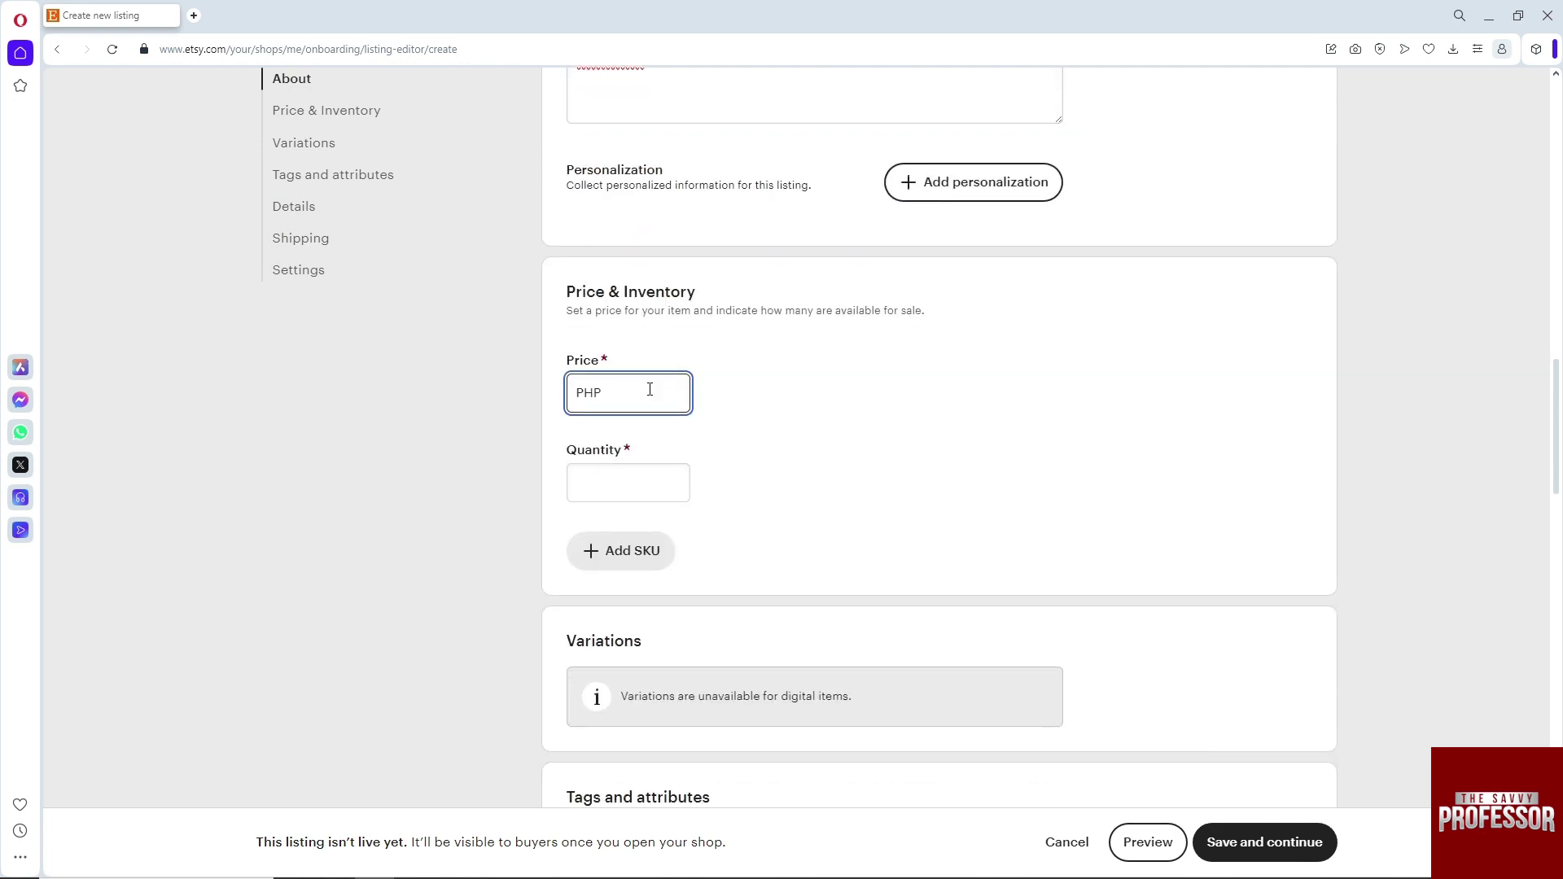
pyautogui.write('45')
pyautogui.click(617, 523)
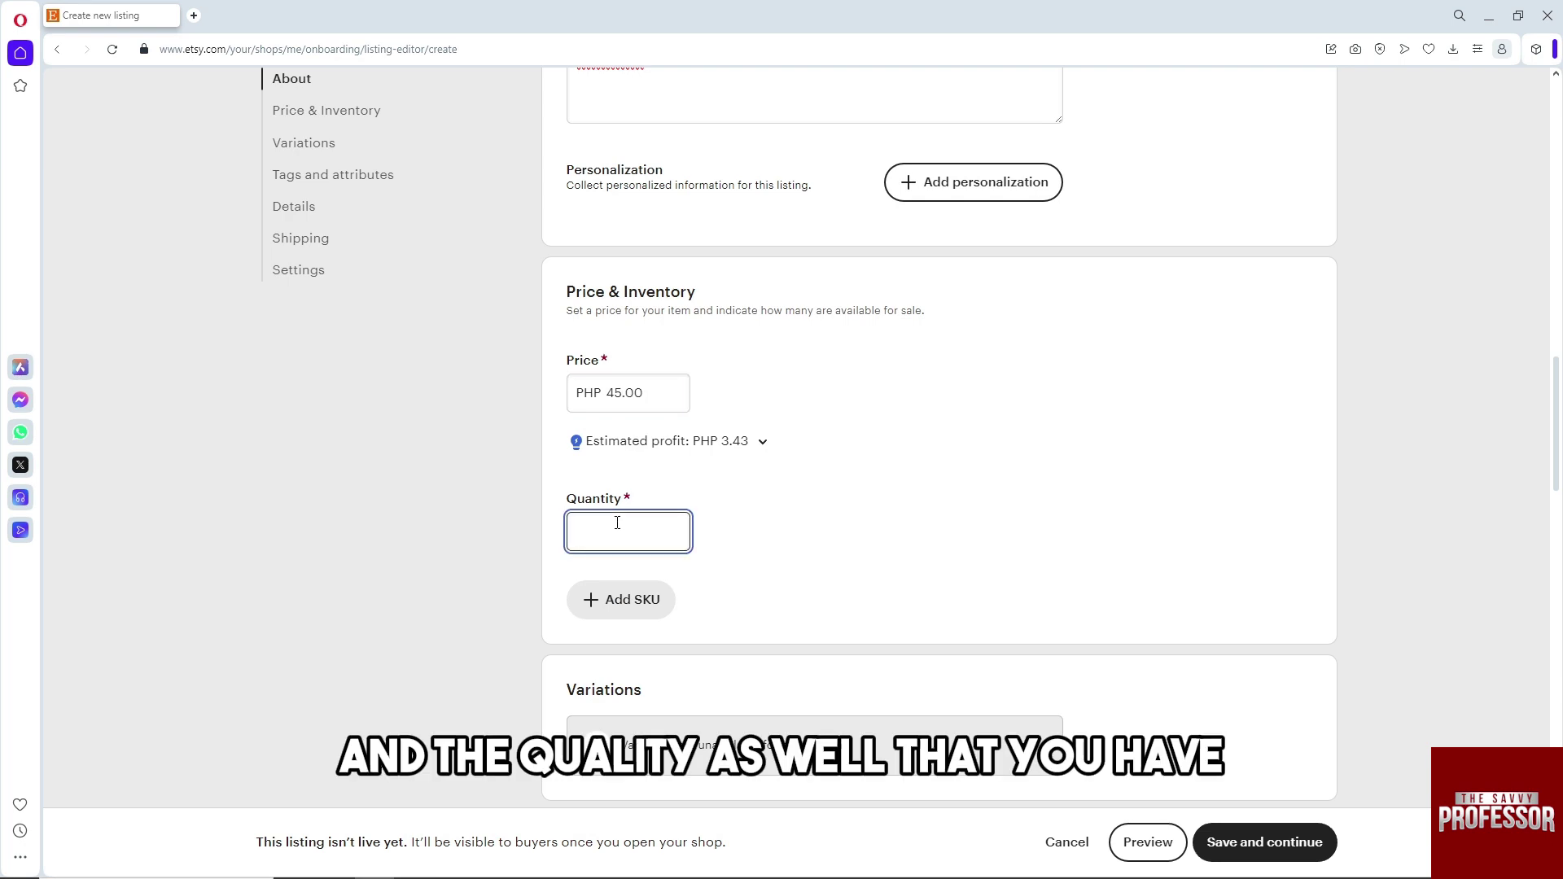
pyautogui.scroll(-8, 730, 506)
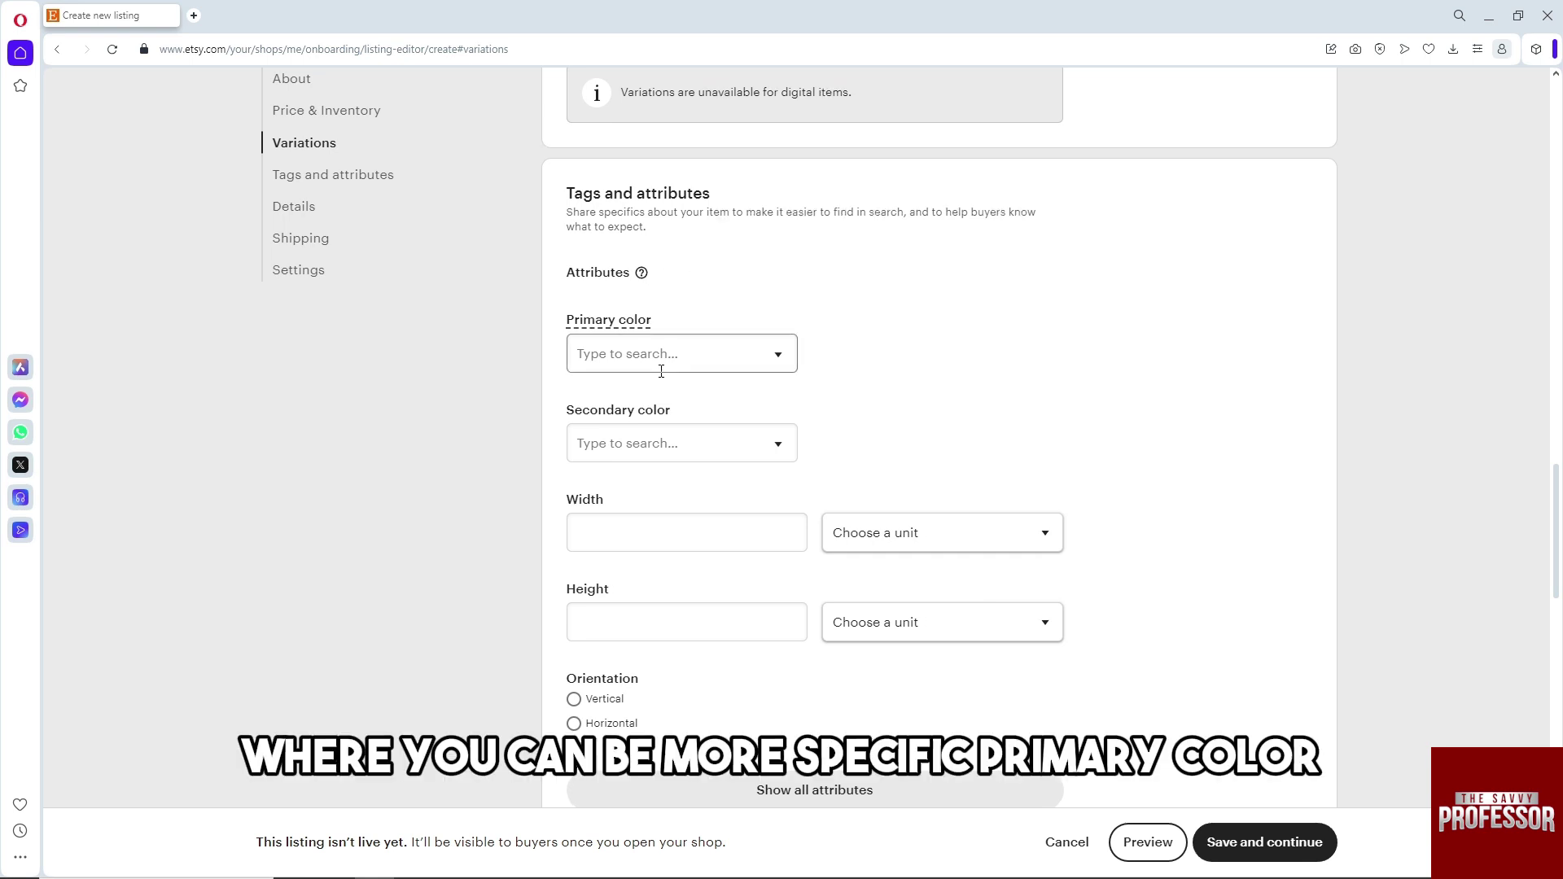
pyautogui.scroll(-1, 662, 370)
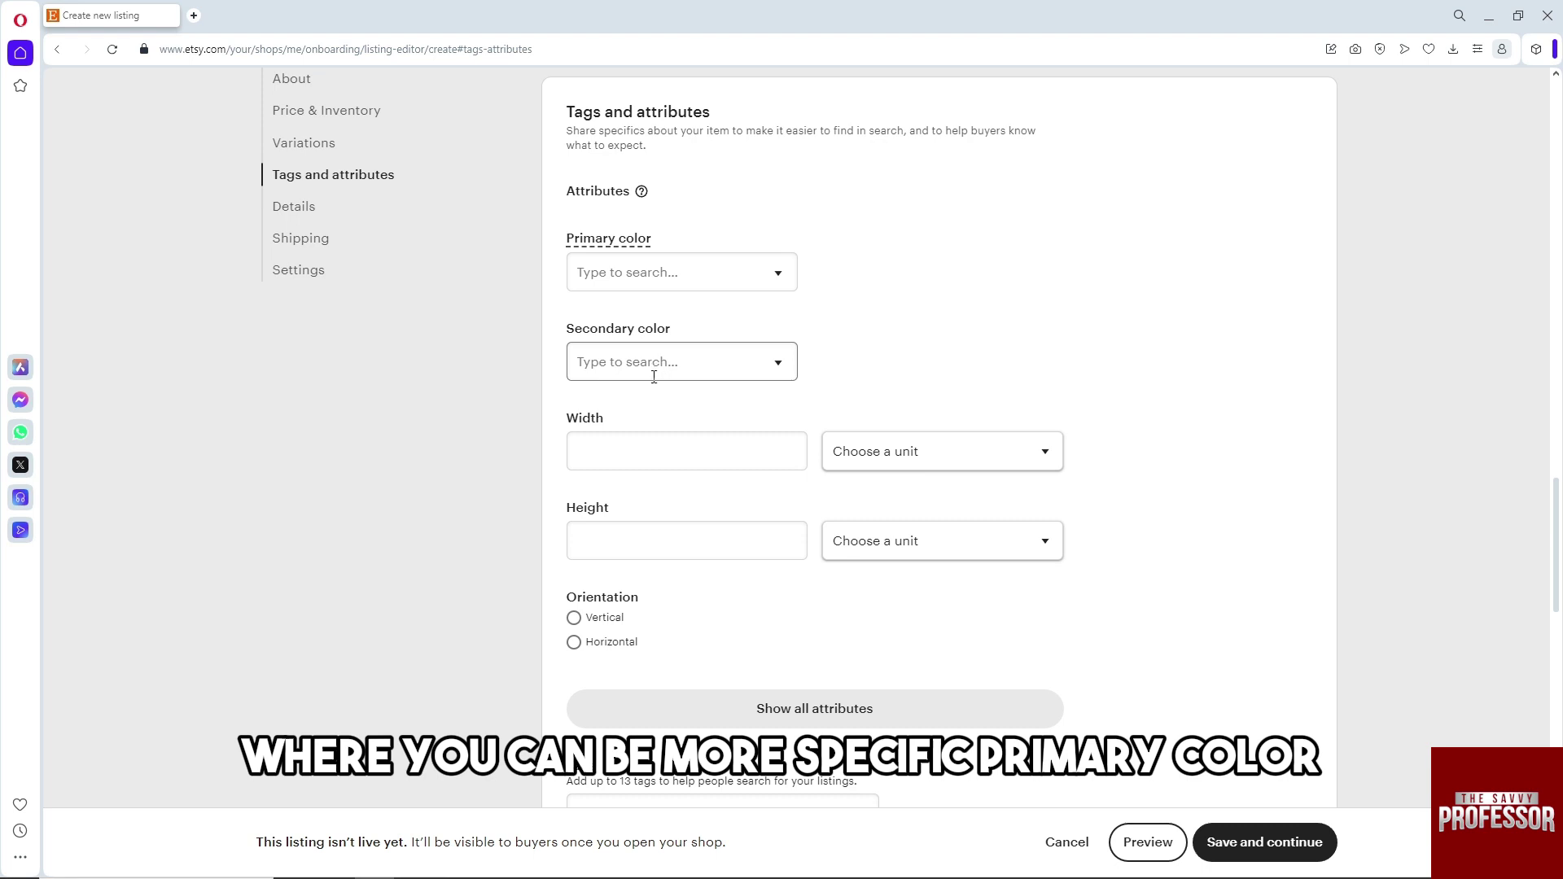
pyautogui.scroll(-1, 649, 384)
pyautogui.scroll(-2, 649, 374)
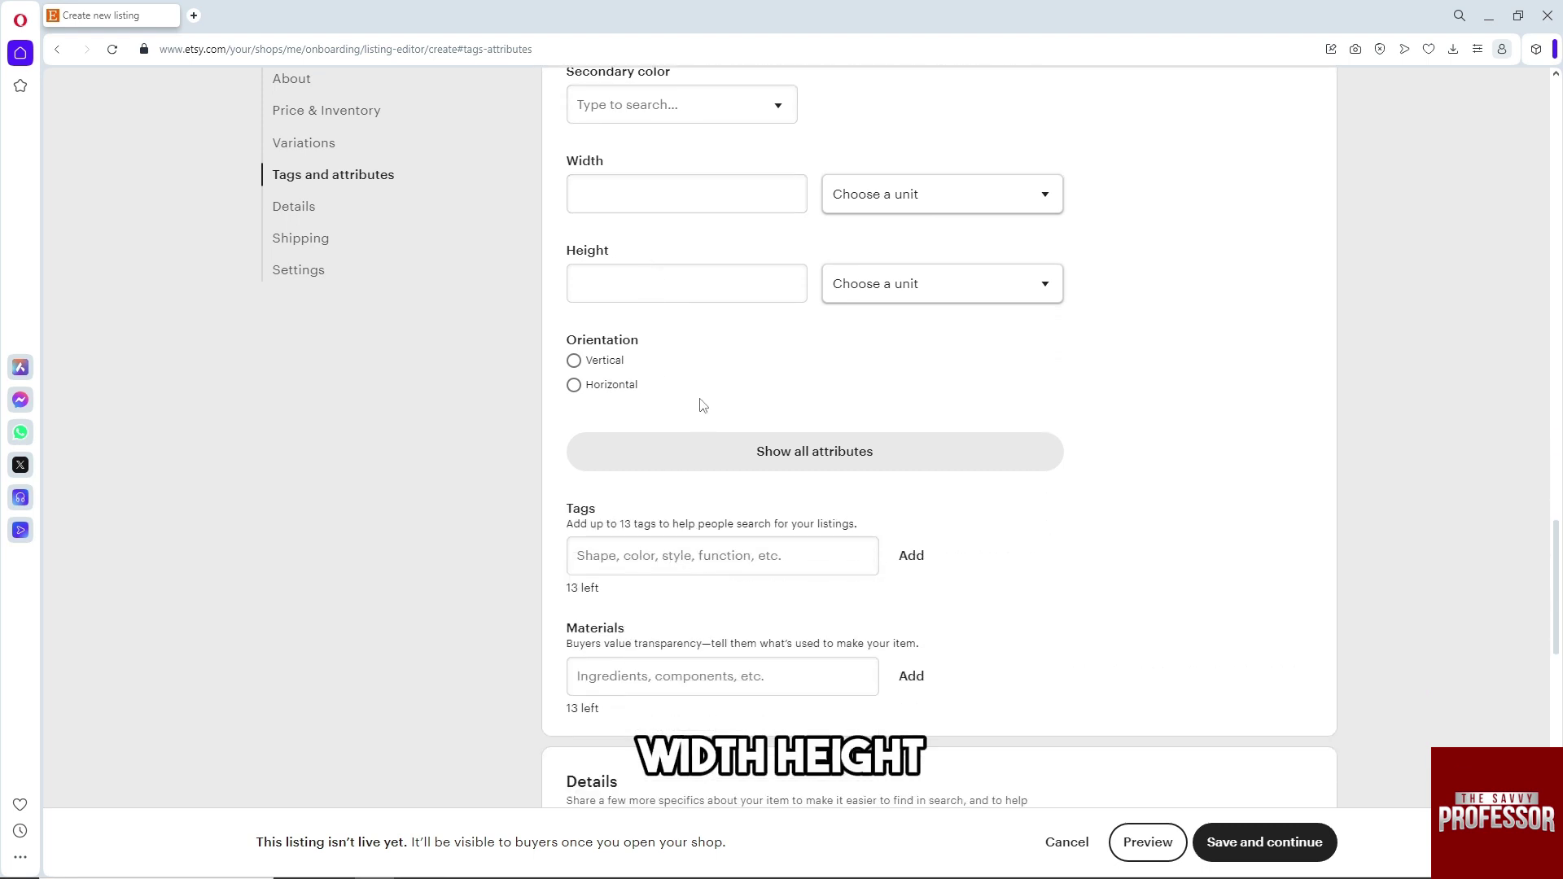
pyautogui.scroll(-1, 704, 407)
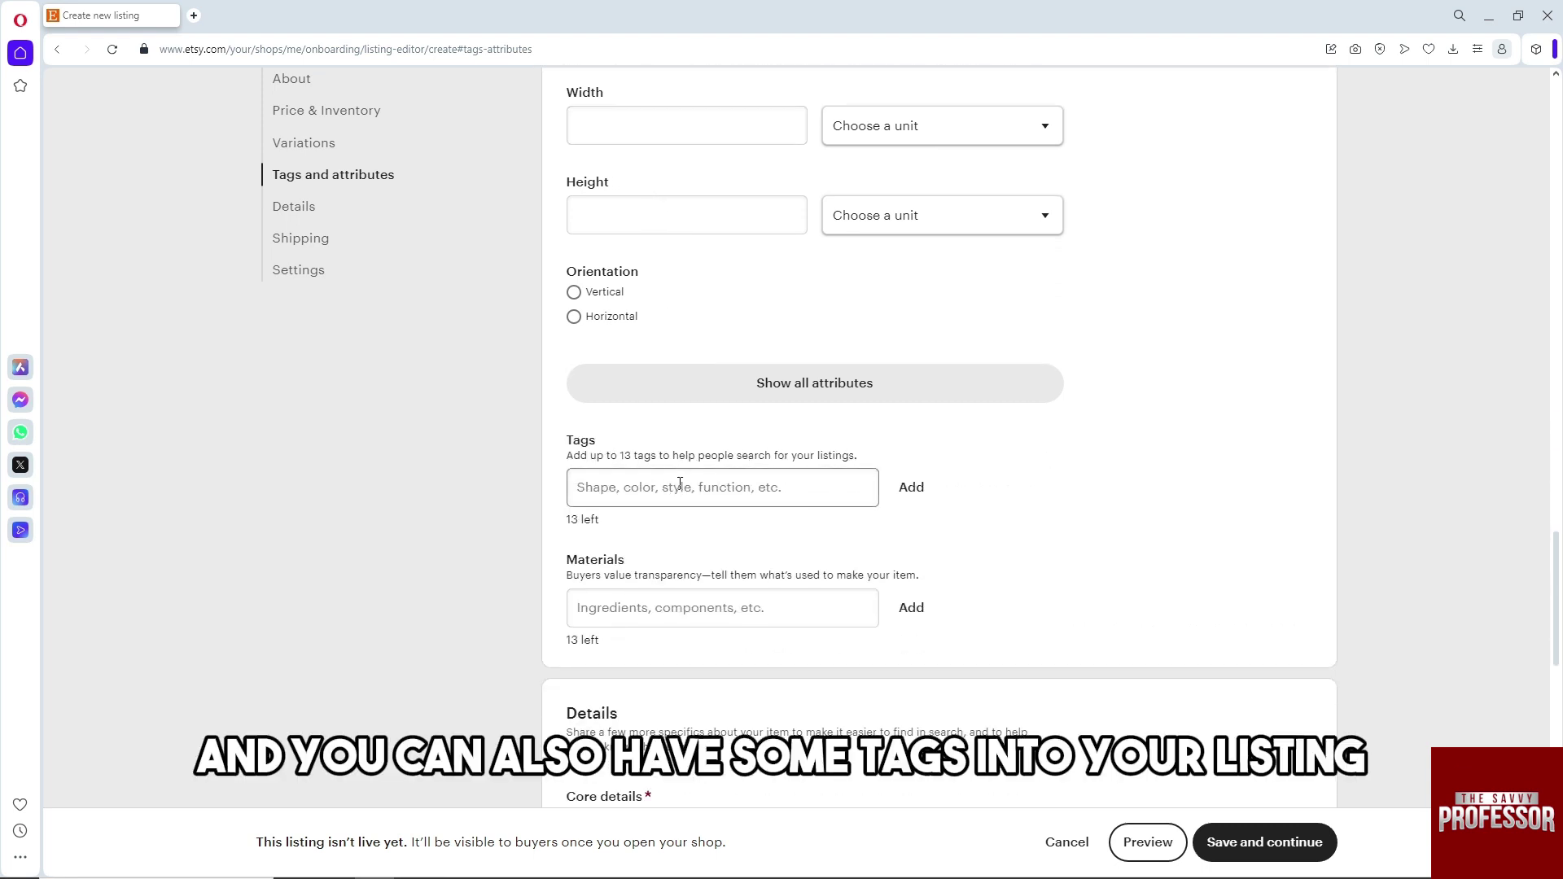
pyautogui.scroll(-3, 687, 481)
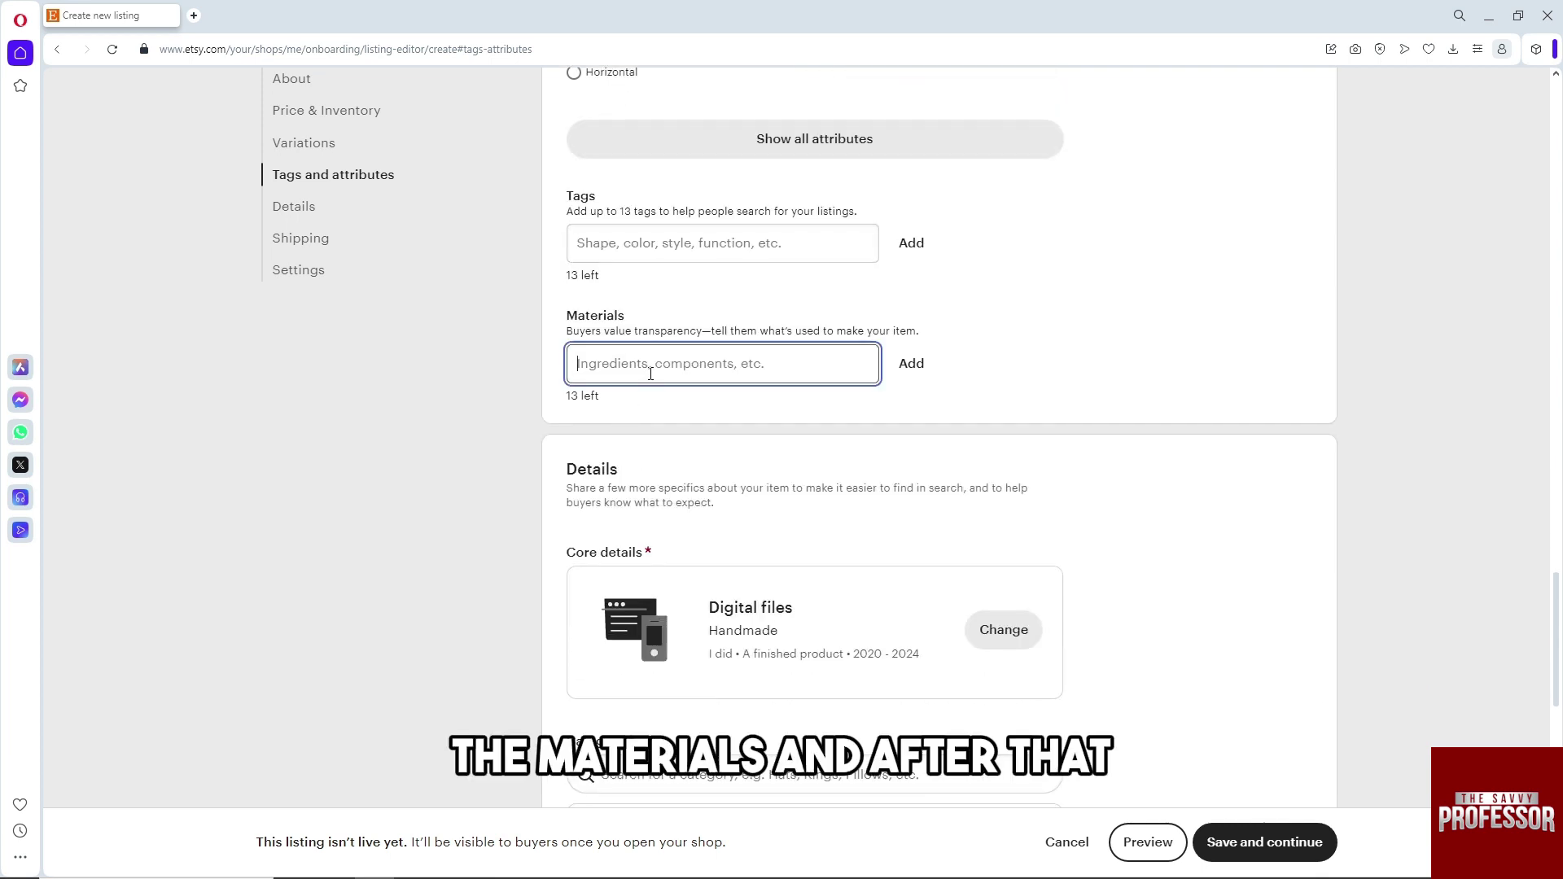
pyautogui.scroll(-2, 649, 373)
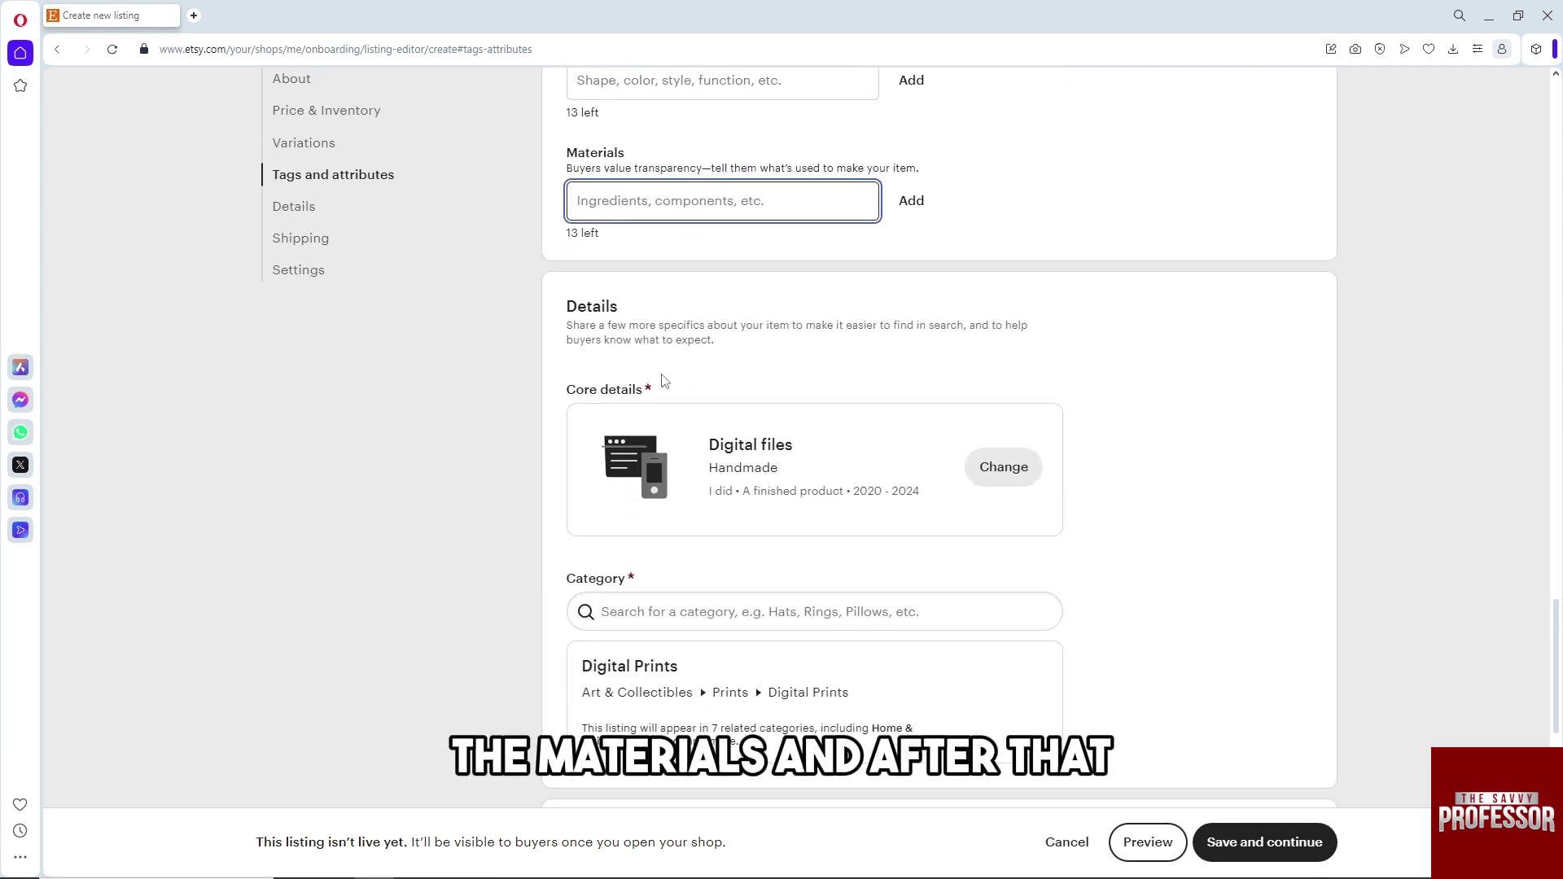
pyautogui.scroll(-15, 708, 423)
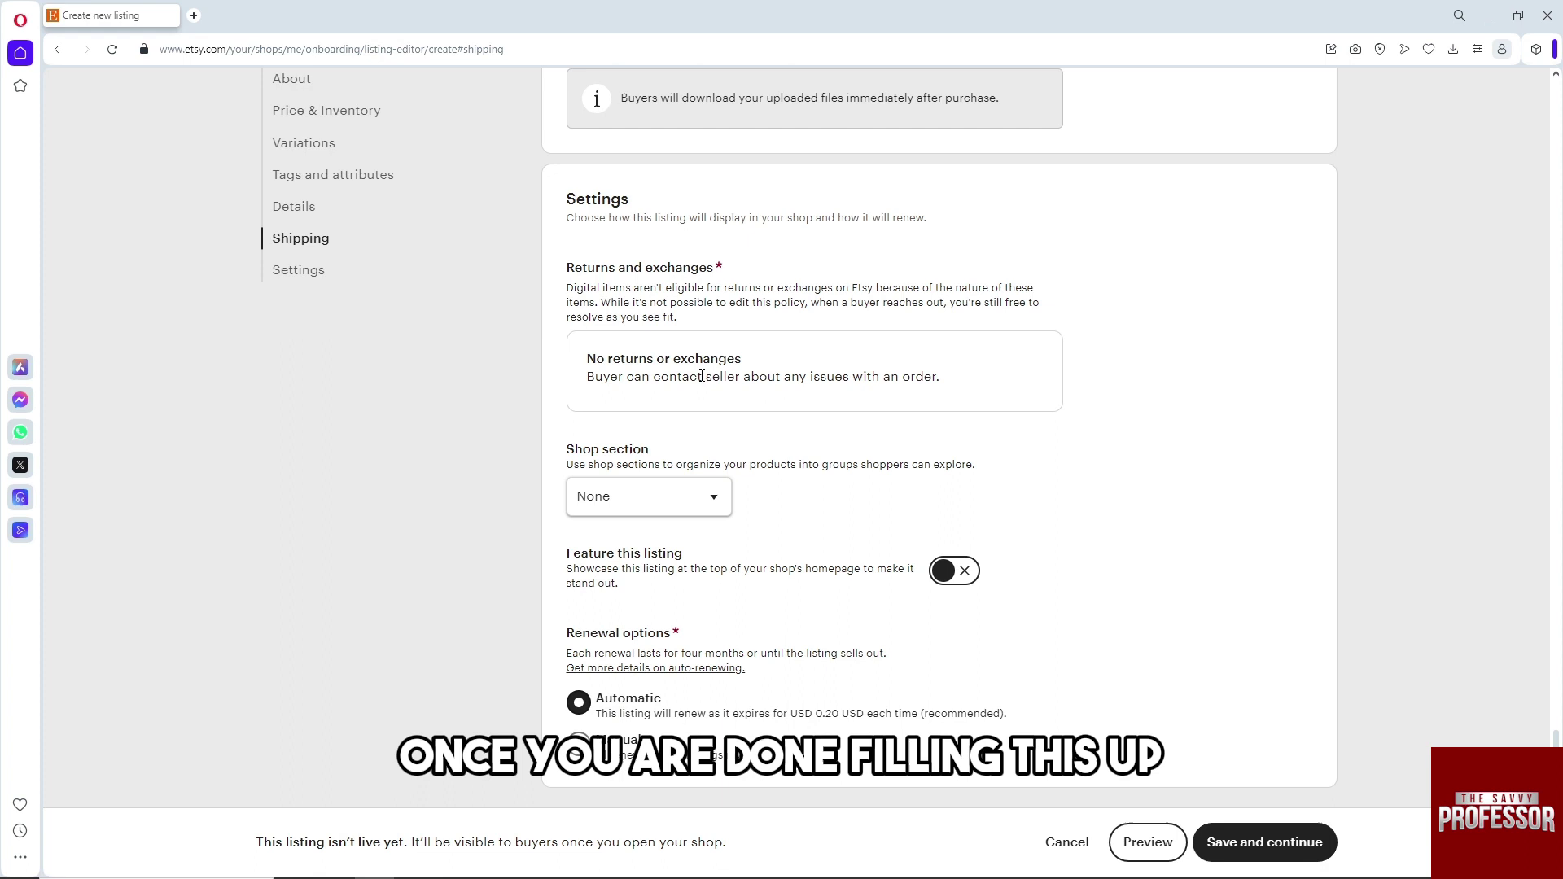
# Save the Digital art listing as the first listing and defer adding more listings
pyautogui.click(1275, 851)
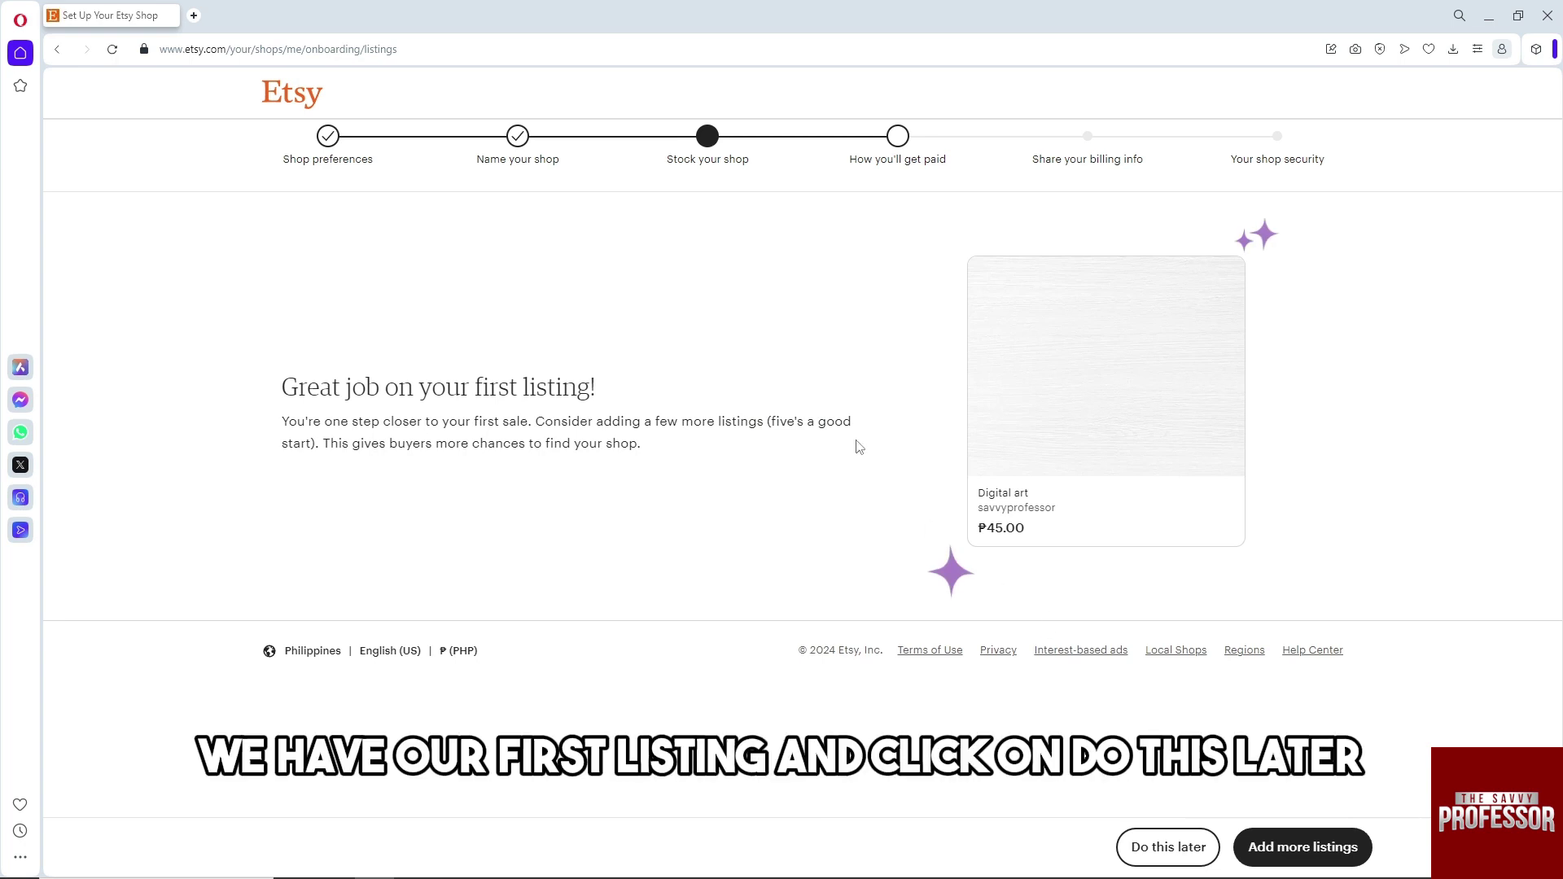
pyautogui.click(1151, 849)
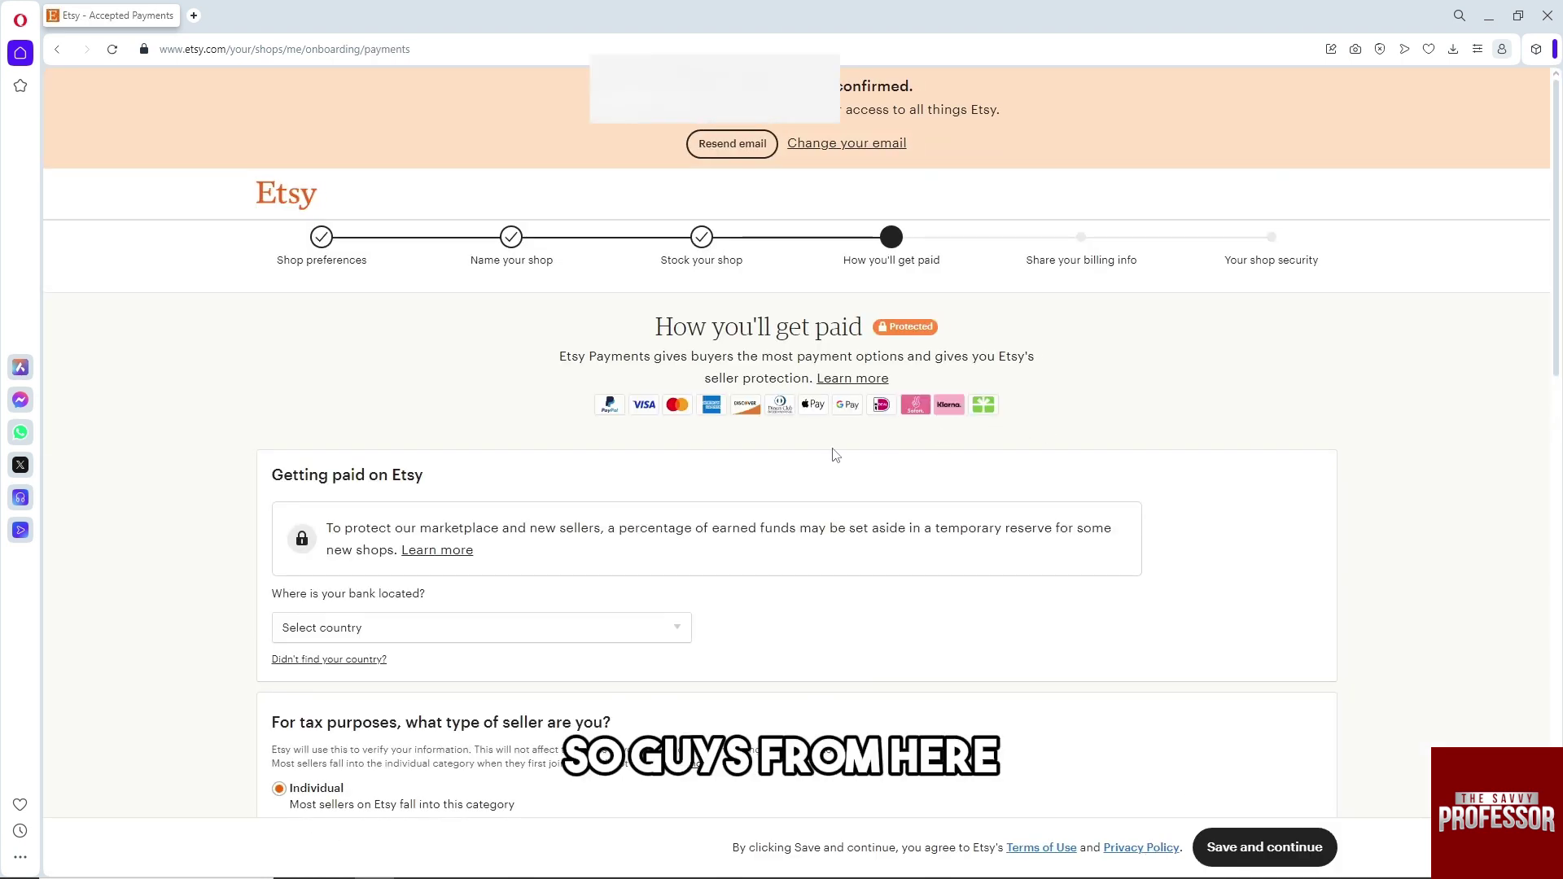
pyautogui.scroll(-2, 731, 491)
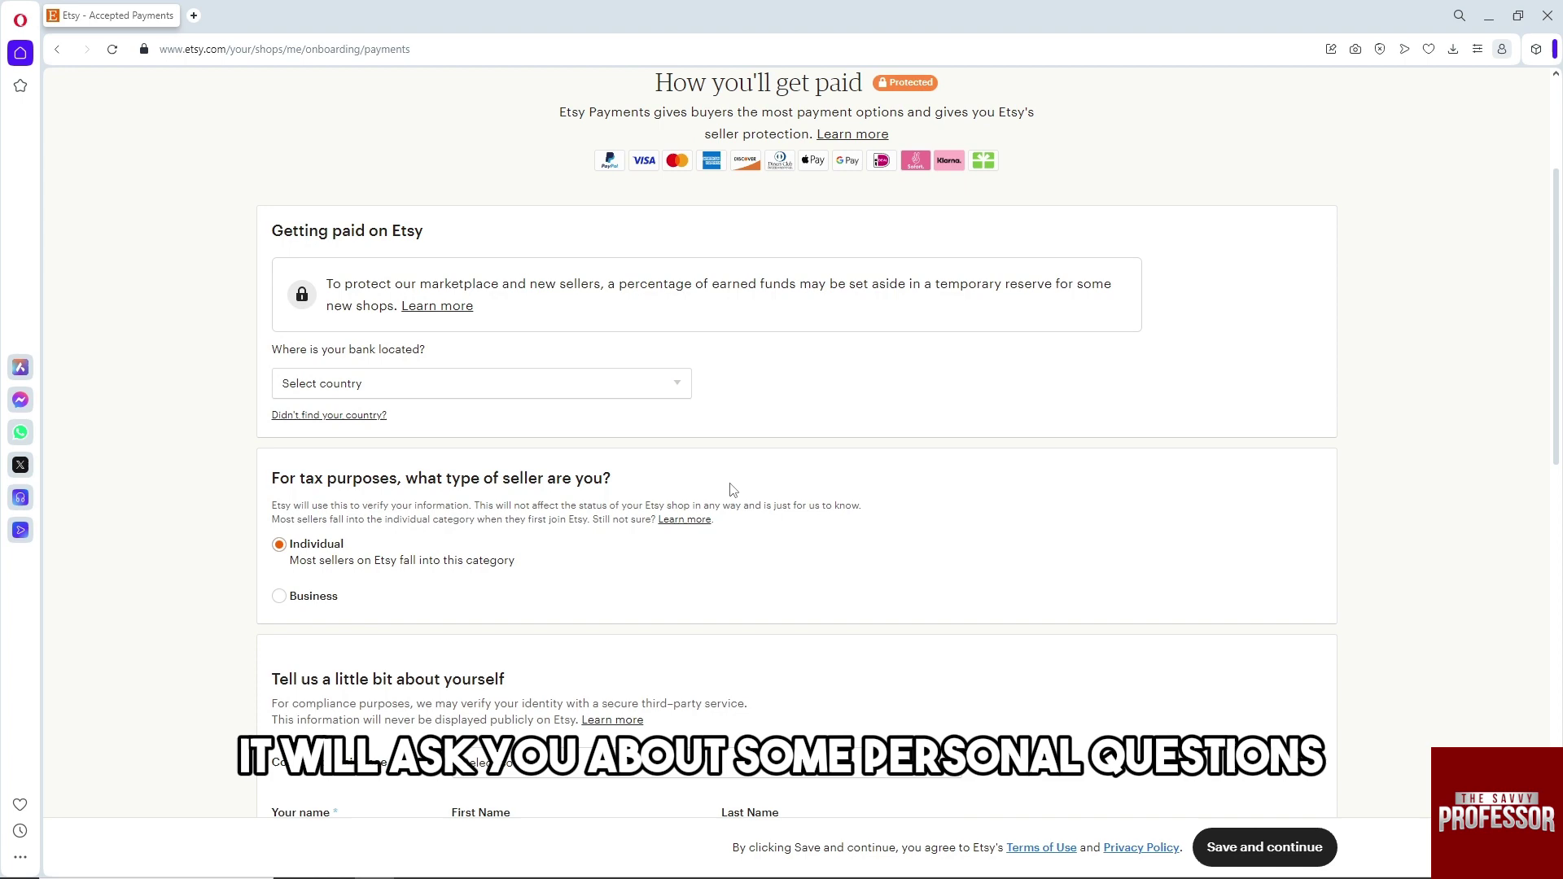
pyautogui.scroll(-4, 730, 491)
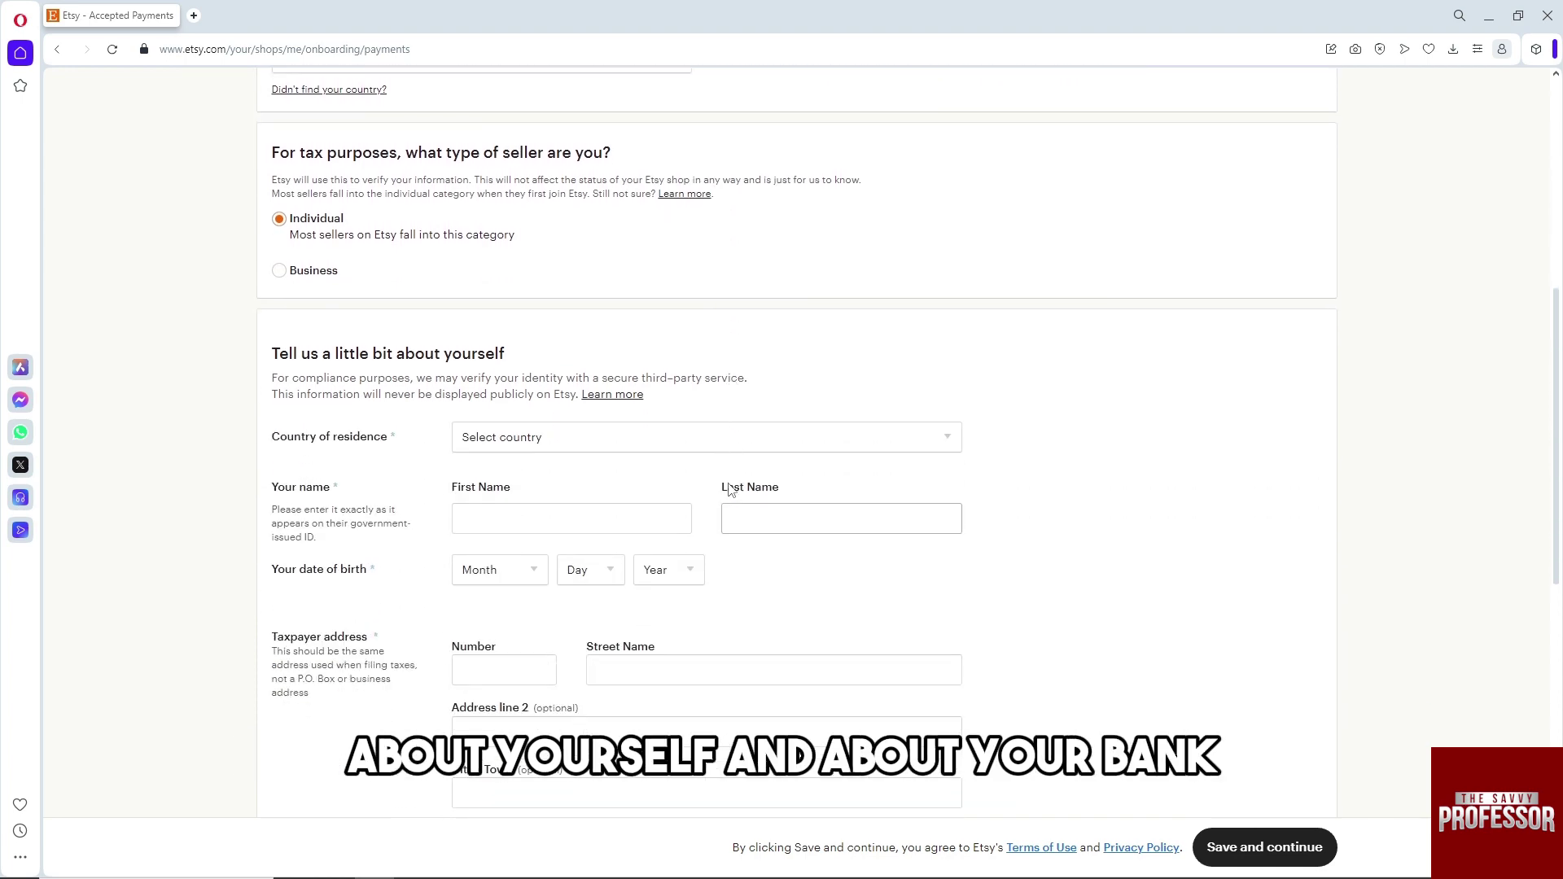
pyautogui.scroll(5, 731, 491)
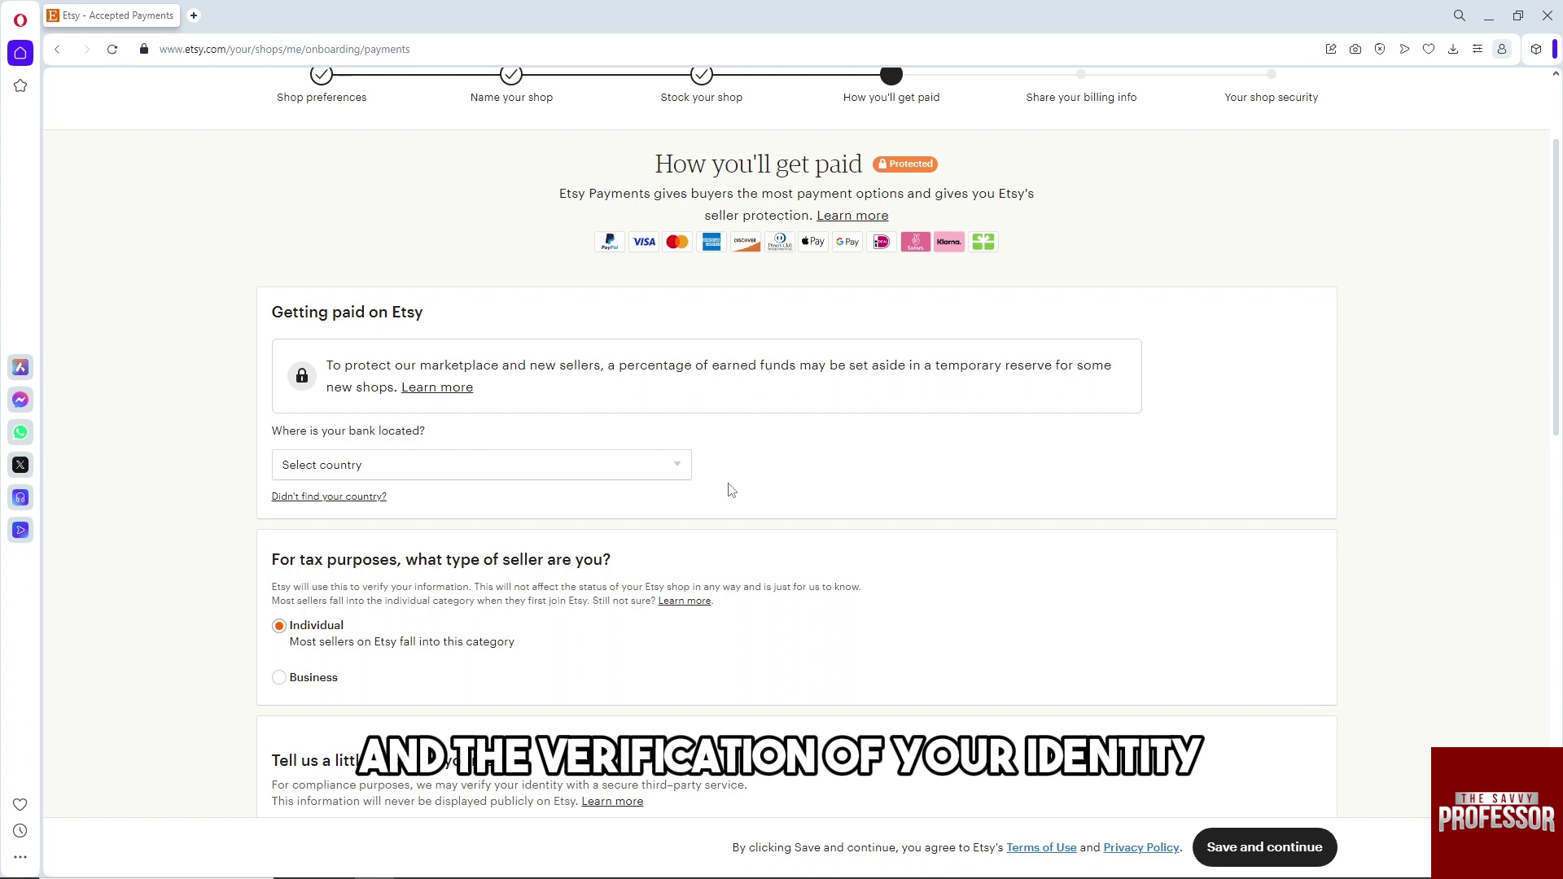
pyautogui.scroll(-1, 730, 490)
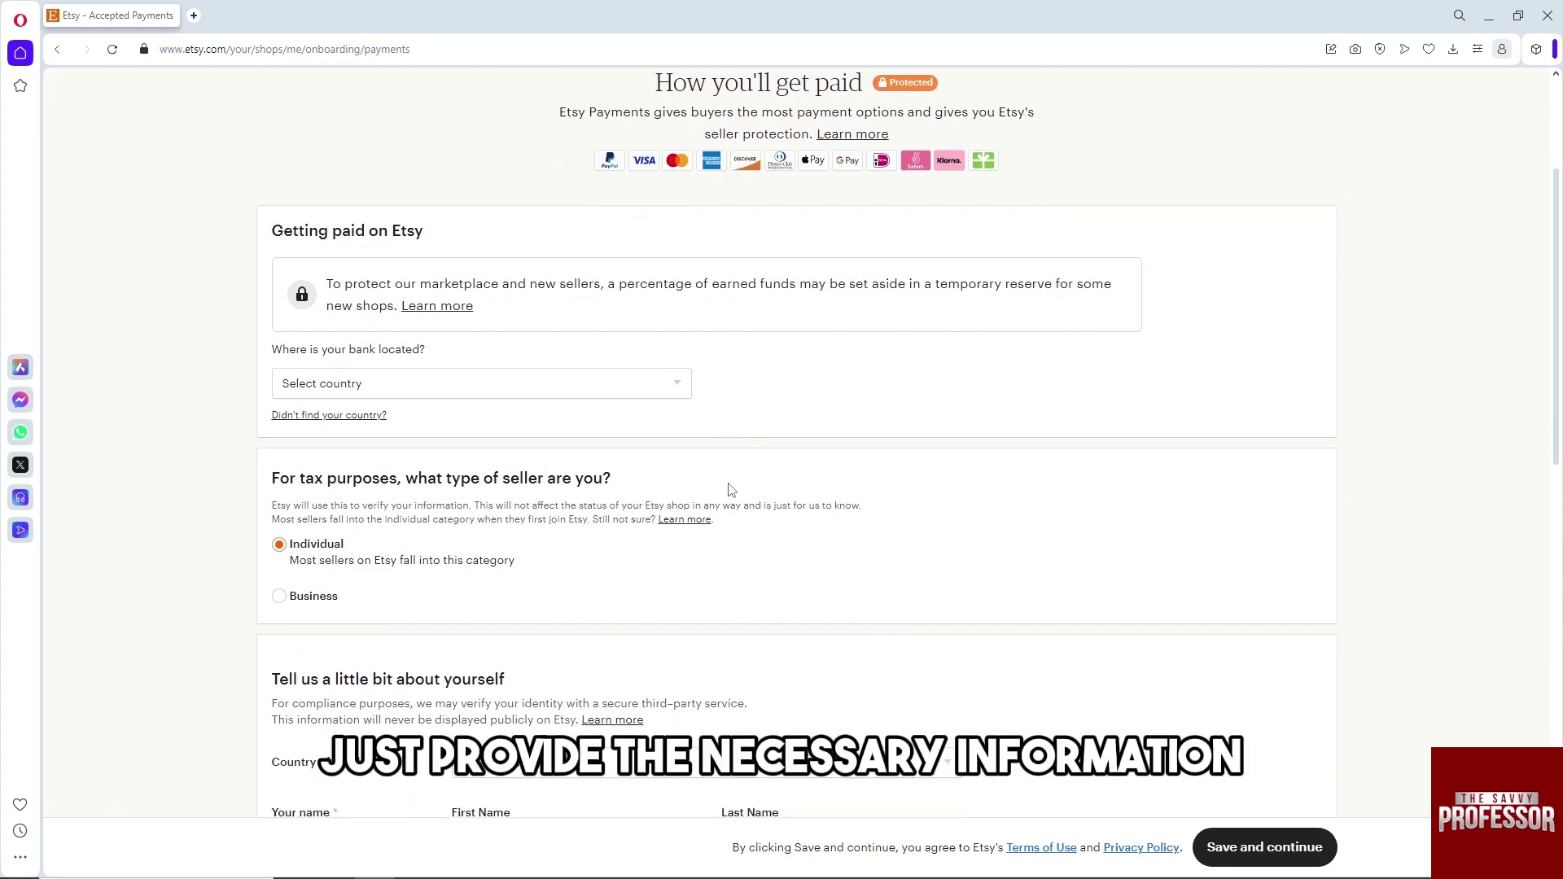
pyautogui.scroll(-1, 729, 490)
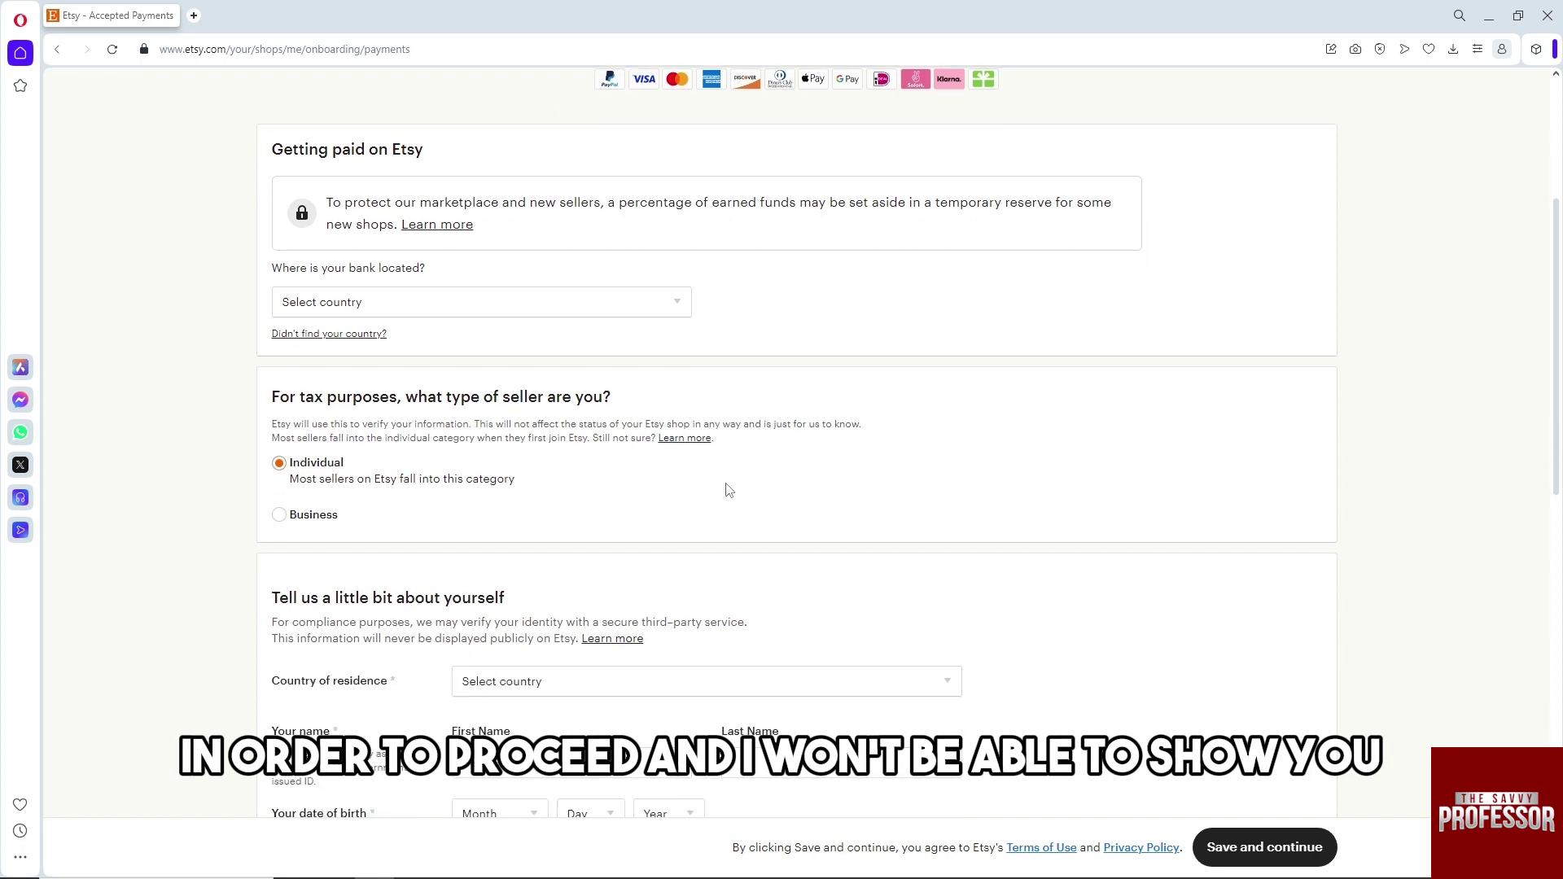
pyautogui.scroll(-3, 728, 490)
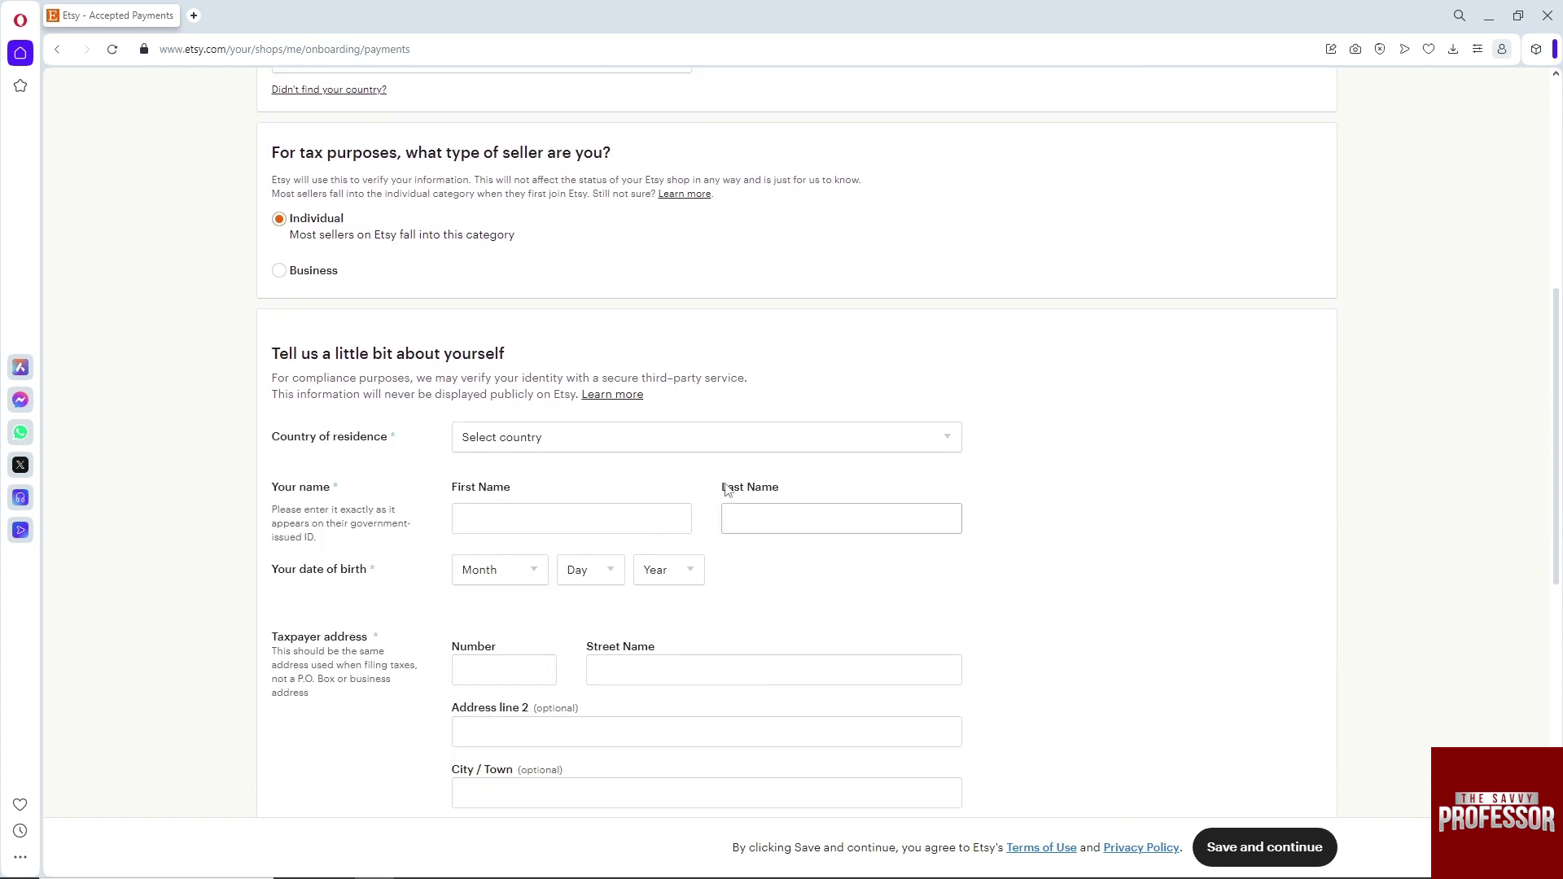
pyautogui.scroll(-1, 729, 490)
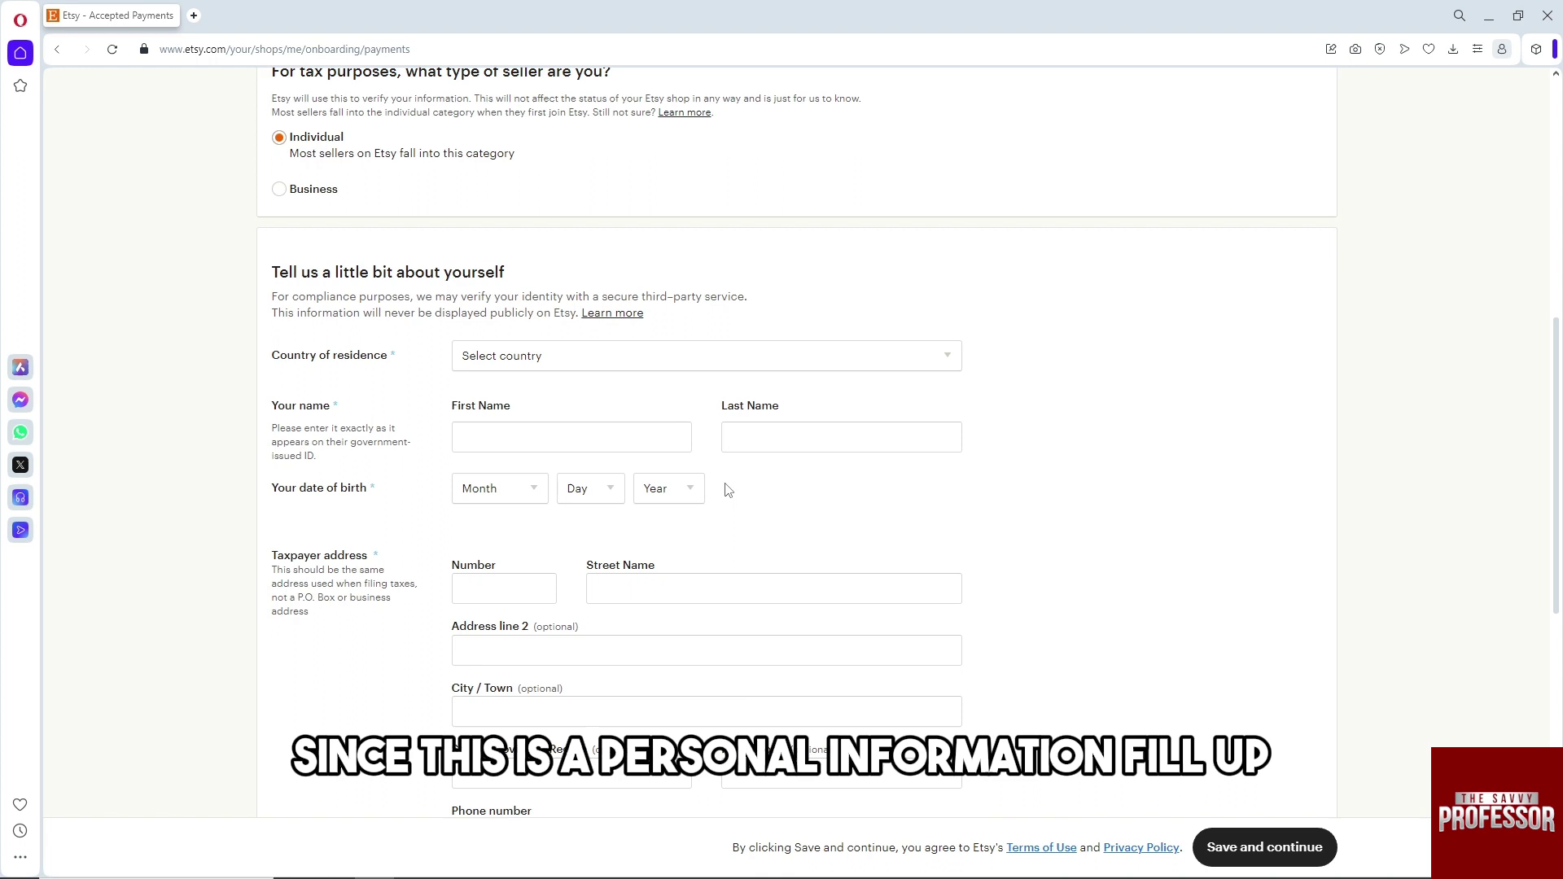
pyautogui.scroll(-3, 729, 489)
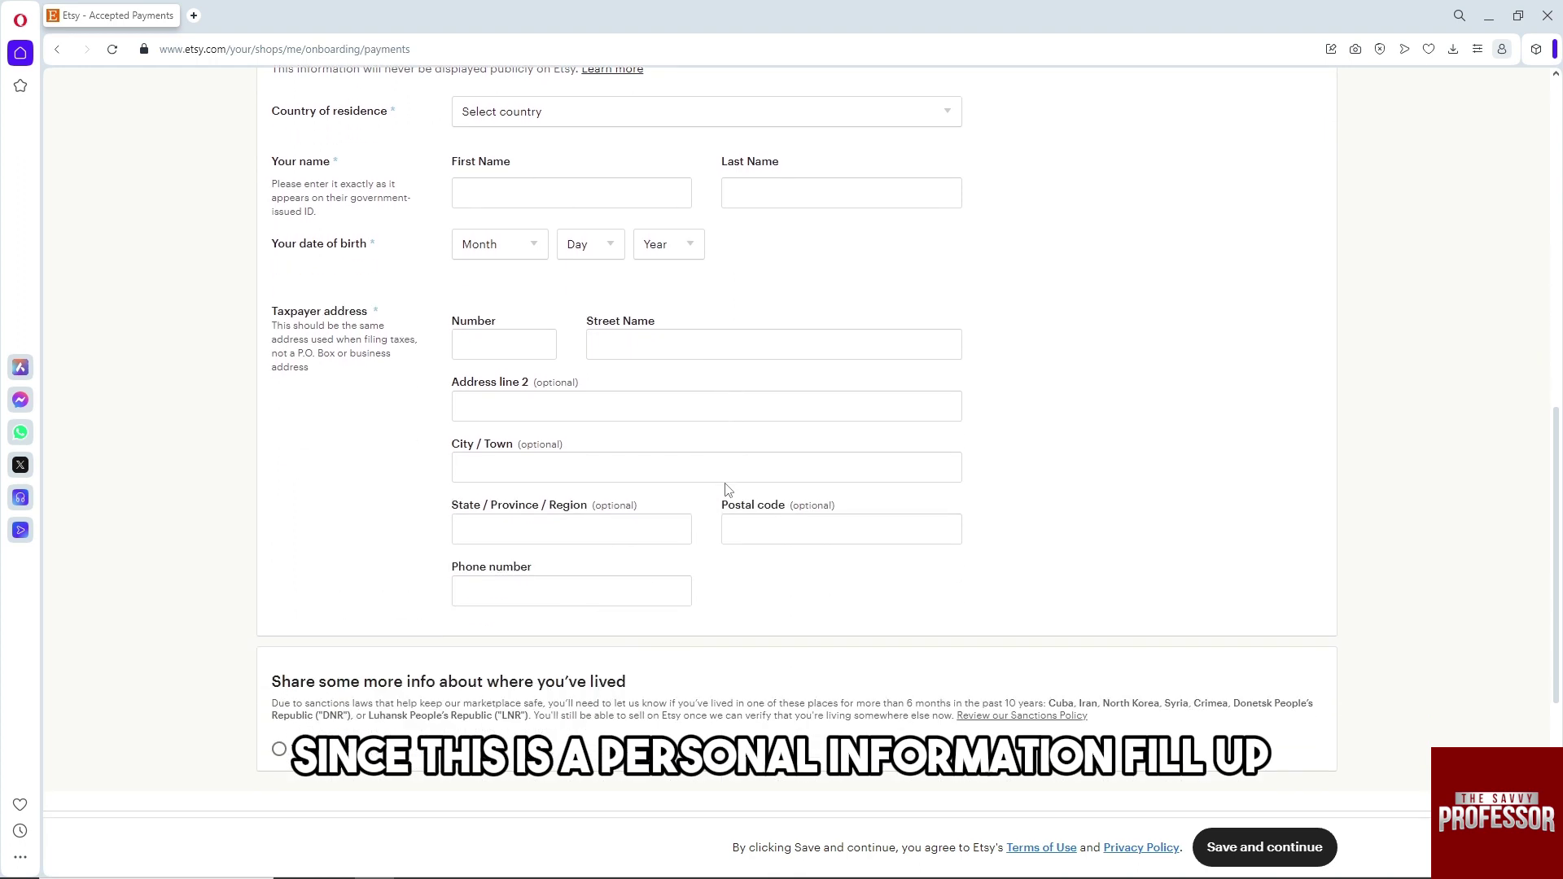